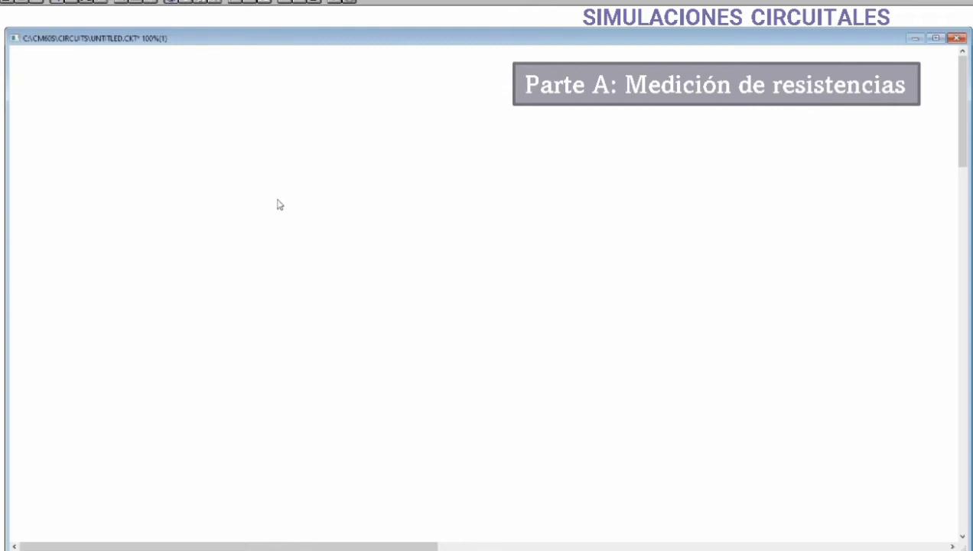
{"action": "key", "text": "x"}
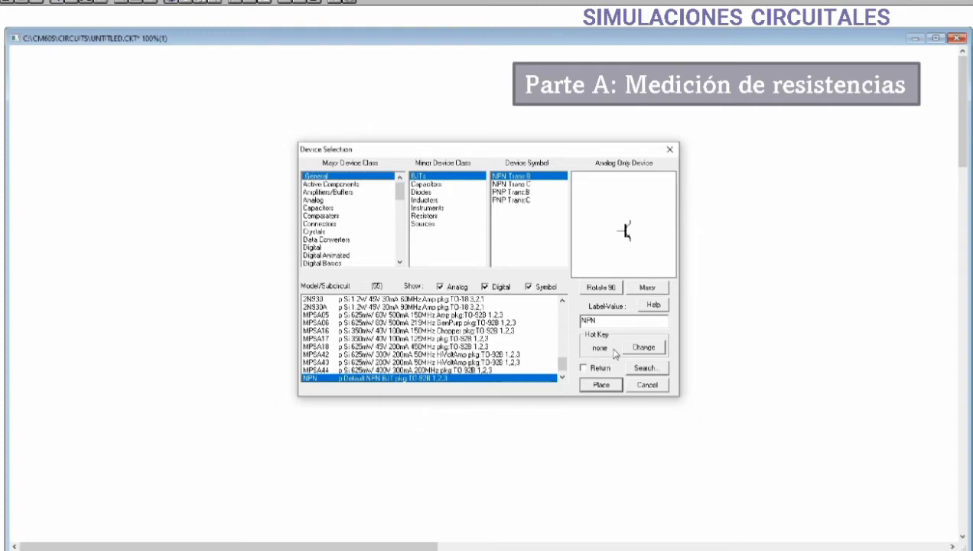
{"action": "left_click", "coordinate": [644, 386]}
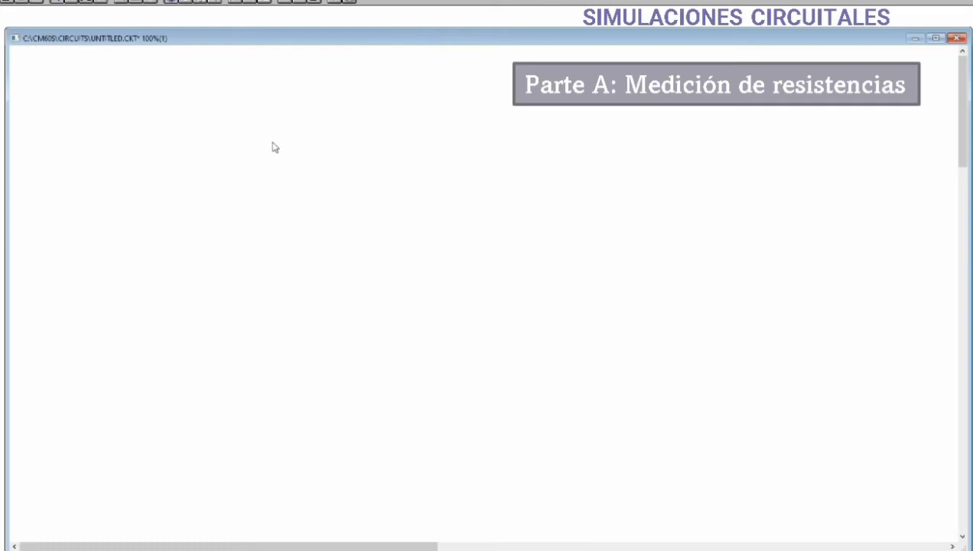
Place a horizontal resistor, three vertical resistors in a row and another horizontal resistor, plus a ground symbol below the last one
{"action": "key", "text": "r"}
{"action": "left_click", "coordinate": [307, 163]}
{"action": "key", "text": "ctrl+r"}
{"action": "left_click", "coordinate": [264, 214]}
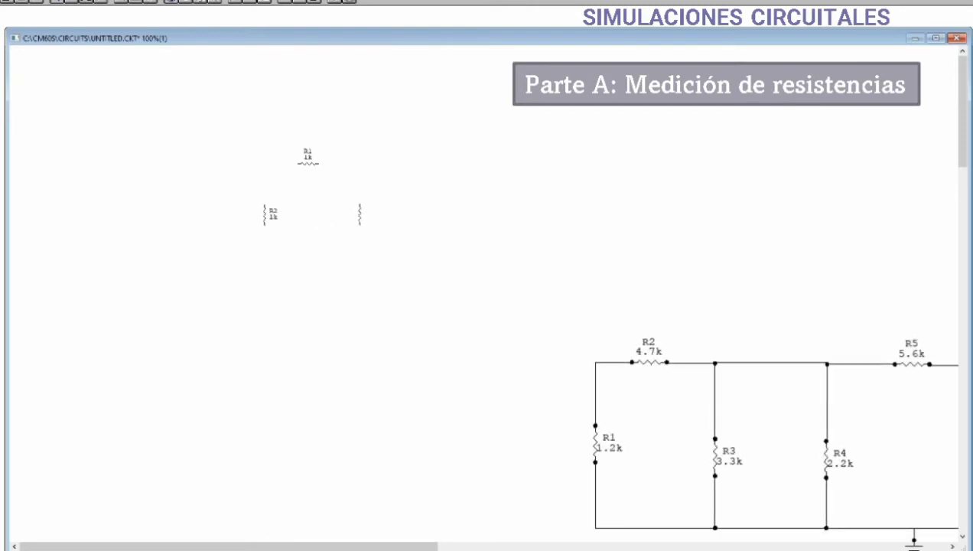
{"action": "left_click", "coordinate": [360, 214]}
{"action": "left_click", "coordinate": [445, 213]}
{"action": "right_click", "coordinate": [511, 153]}
{"action": "left_click", "coordinate": [510, 162]}
{"action": "key", "text": "Escape"}
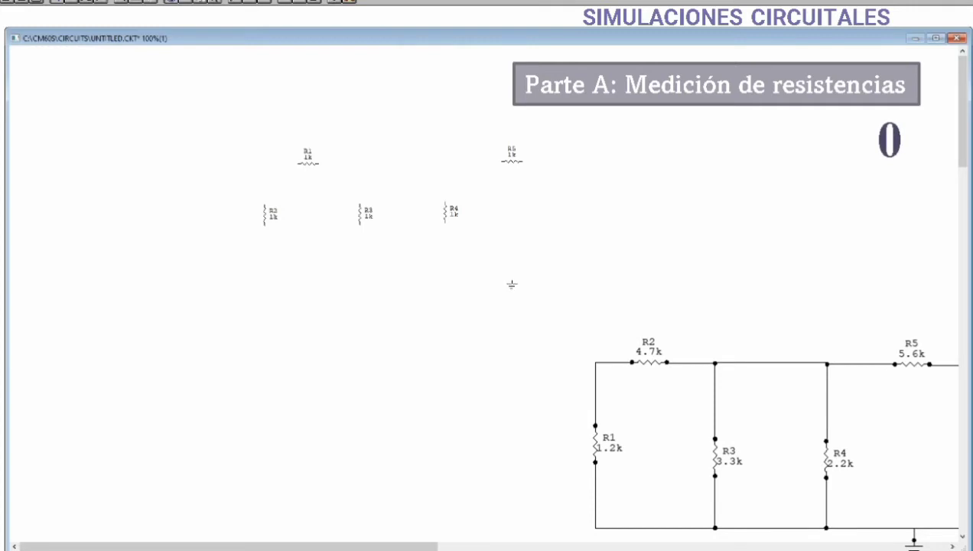
{"action": "left_click", "coordinate": [514, 286]}
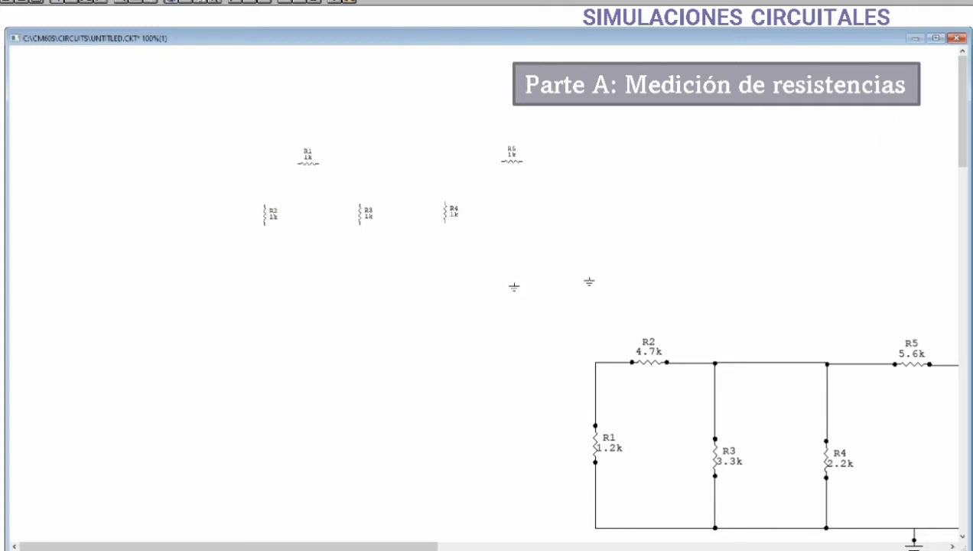
{"action": "key", "text": "Escape"}
Set R1's value to 4.7k and wire its left end to the upper end of R2
{"action": "double_click", "coordinate": [311, 163]}
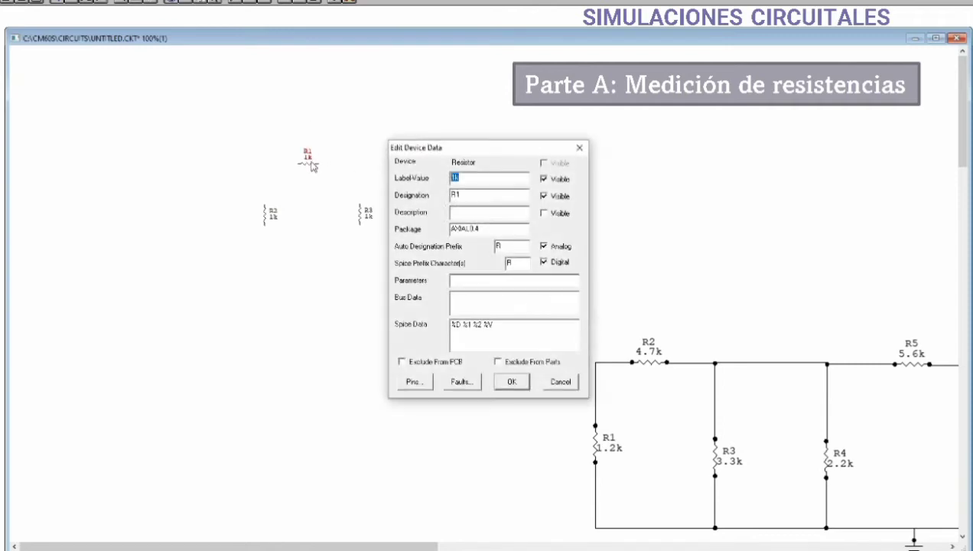
{"action": "left_click", "coordinate": [459, 178]}
{"action": "key", "text": "BackSpace"}
{"action": "type", "text": "4.7"}
{"action": "left_click_drag", "start_coordinate": [464, 181], "coordinate": [459, 179]}
{"action": "left_click", "coordinate": [480, 182]}
{"action": "left_click", "coordinate": [511, 383]}
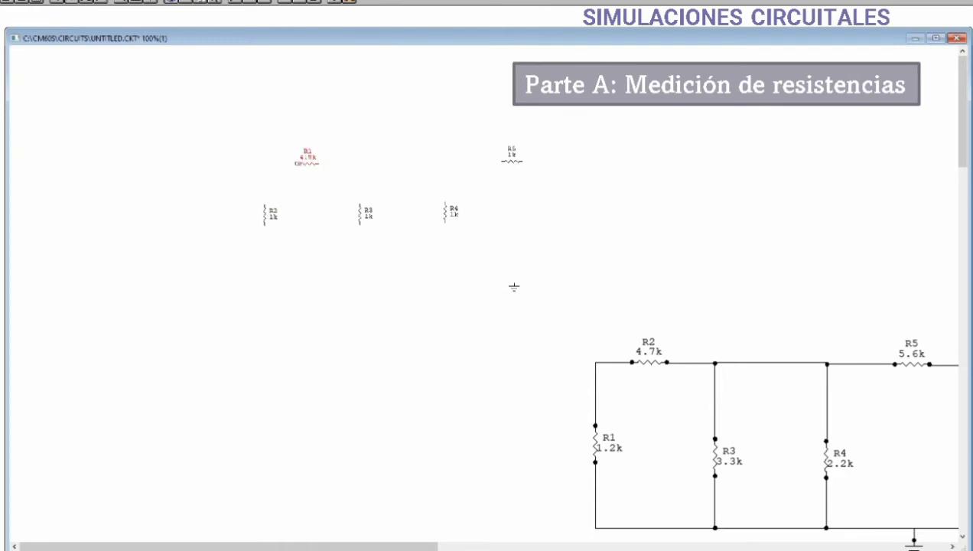
{"action": "left_click_drag", "start_coordinate": [298, 163], "coordinate": [264, 204]}
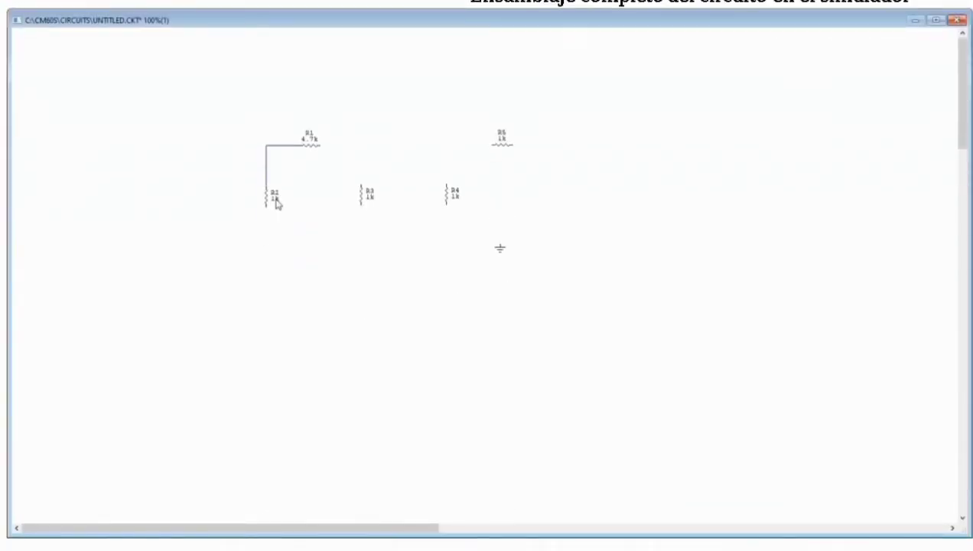
Set R2's value to 1.2k and R3's value to 3.3k
{"action": "double_click", "coordinate": [268, 197]}
{"action": "type", "text": "1.2k"}
{"action": "key", "text": "Return"}
{"action": "double_click", "coordinate": [360, 195]}
{"action": "double_click", "coordinate": [454, 159]}
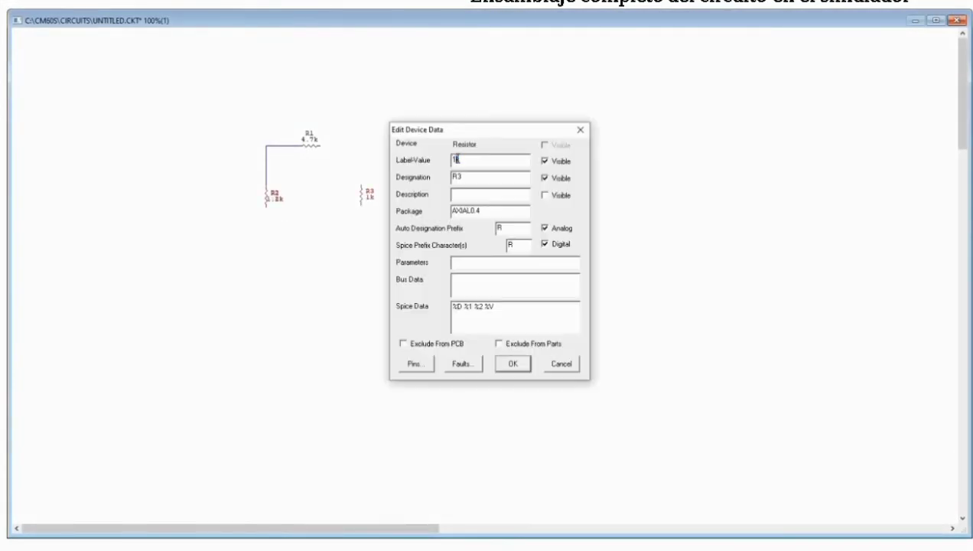
{"action": "type", "text": "3.3k"}
{"action": "key", "text": "Return"}
Set R4's value to 2.2k and R5's value to 5.6k
{"action": "double_click", "coordinate": [448, 194]}
{"action": "type", "text": "2.2k"}
{"action": "key", "text": "Return"}
{"action": "double_click", "coordinate": [502, 140]}
{"action": "type", "text": "5.6k"}
{"action": "key", "text": "Return"}
Wire the five resistors into a ladder between an upper and a lower rail, leaving open output leads beyond R5
{"action": "left_click_drag", "start_coordinate": [266, 208], "coordinate": [361, 207]}
{"action": "mouse_move", "coordinate": [320, 145]}
{"action": "left_mouse_down"}
{"action": "mouse_move", "coordinate": [349, 161]}
{"action": "mouse_move", "coordinate": [361, 184]}
{"action": "left_mouse_up"}
{"action": "left_click_drag", "start_coordinate": [361, 211], "coordinate": [446, 206]}
{"action": "mouse_move", "coordinate": [491, 145]}
{"action": "left_mouse_down"}
{"action": "mouse_move", "coordinate": [452, 170]}
{"action": "mouse_move", "coordinate": [447, 146]}
{"action": "mouse_move", "coordinate": [361, 143]}
{"action": "left_mouse_up"}
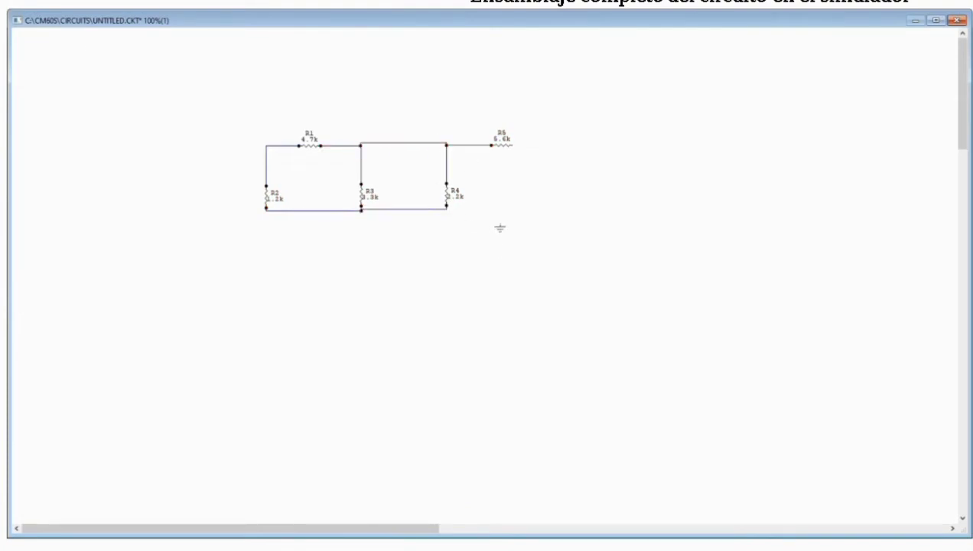
{"action": "mouse_move", "coordinate": [447, 209]}
{"action": "left_mouse_down"}
{"action": "mouse_move", "coordinate": [501, 218]}
{"action": "mouse_move", "coordinate": [539, 177]}
{"action": "mouse_move", "coordinate": [540, 209]}
{"action": "left_mouse_up"}
{"action": "left_click_drag", "start_coordinate": [513, 145], "coordinate": [539, 209]}
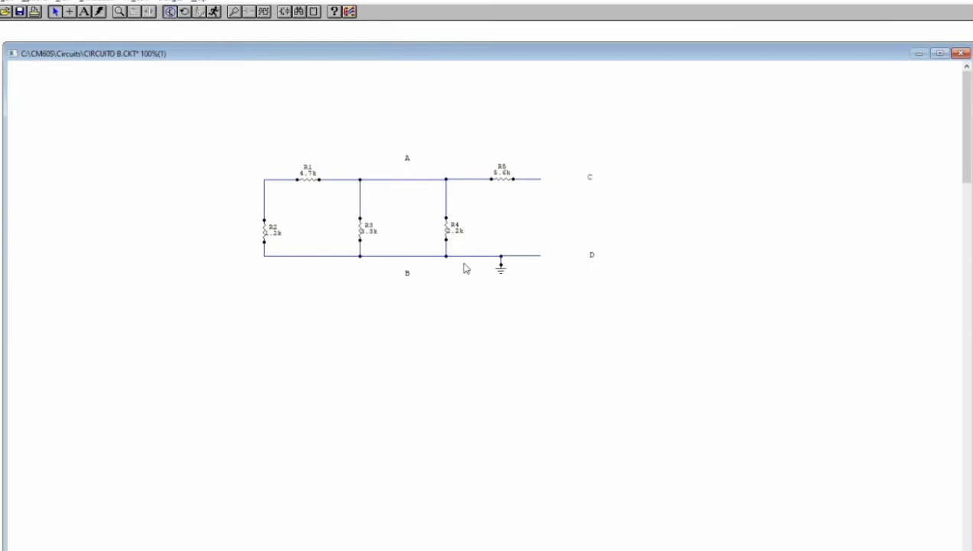
Place an analog Multimeter from the Instruments class inside the loop between R3 and R4
{"action": "left_click", "coordinate": [456, 221]}
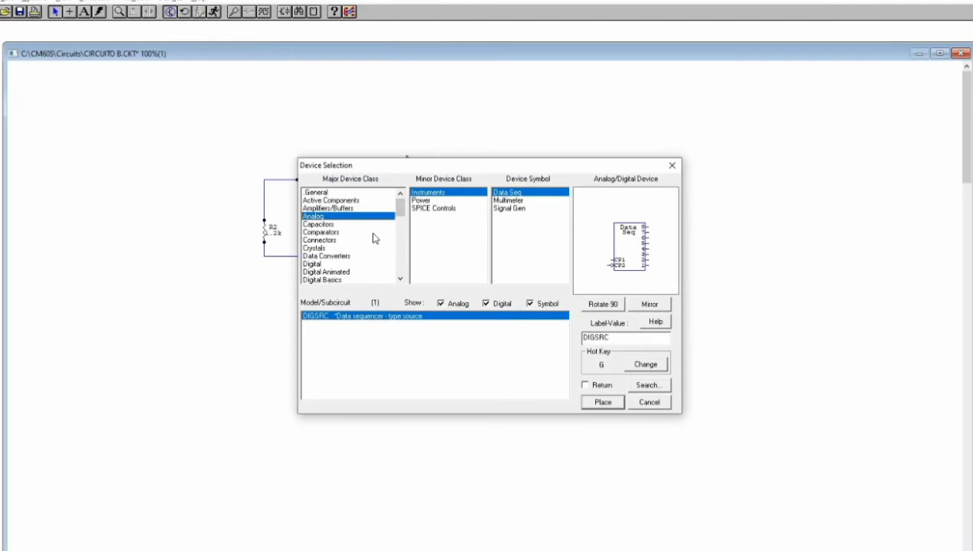
{"action": "scroll", "coordinate": [359, 238], "scroll_direction": "down", "scroll_amount": 3}
{"action": "scroll", "coordinate": [344, 237], "scroll_direction": "down", "scroll_amount": 4}
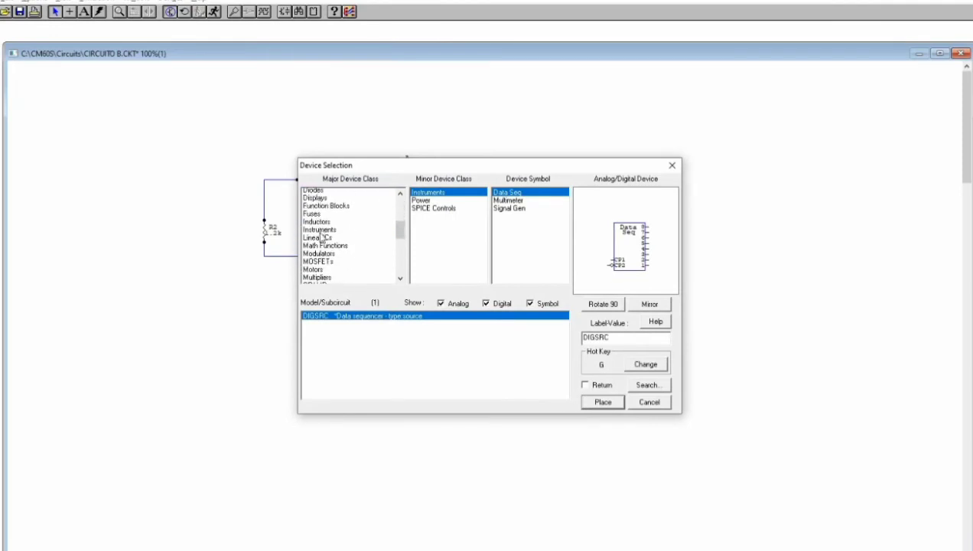
{"action": "left_click", "coordinate": [319, 224]}
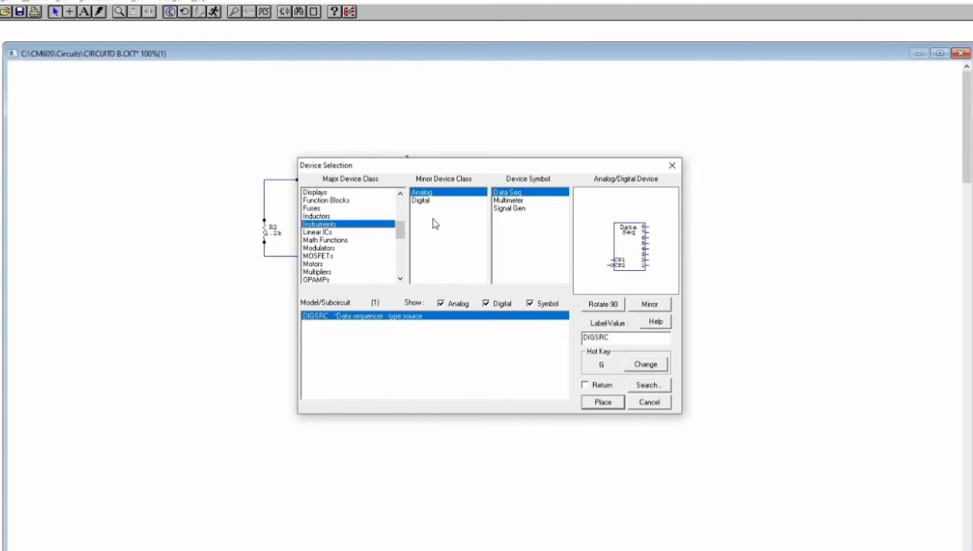
{"action": "left_click", "coordinate": [438, 193]}
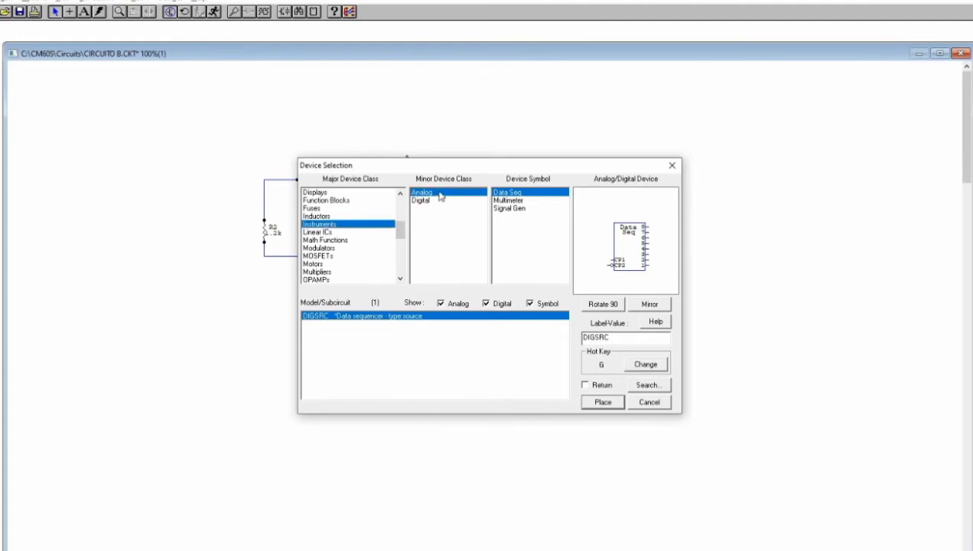
{"action": "left_click", "coordinate": [511, 201]}
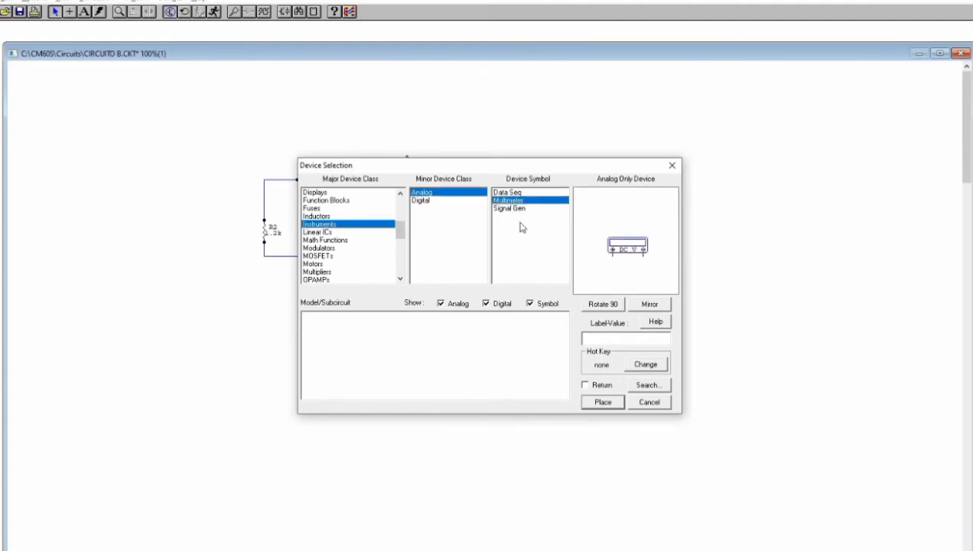
{"action": "left_click", "coordinate": [604, 403]}
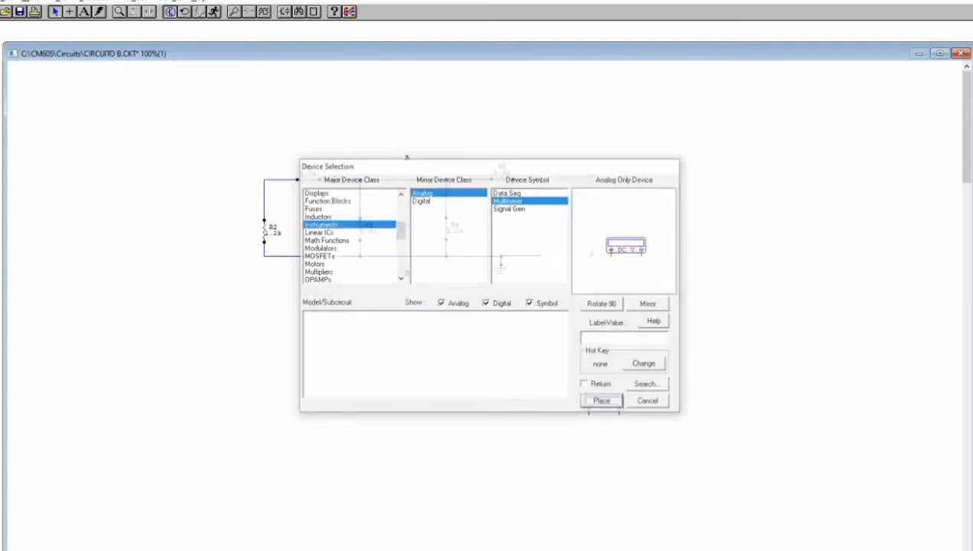
{"action": "mouse_move", "coordinate": [411, 223]}
{"action": "left_mouse_down"}
{"action": "mouse_move", "coordinate": [414, 193]}
{"action": "mouse_move", "coordinate": [407, 210]}
{"action": "left_mouse_up"}
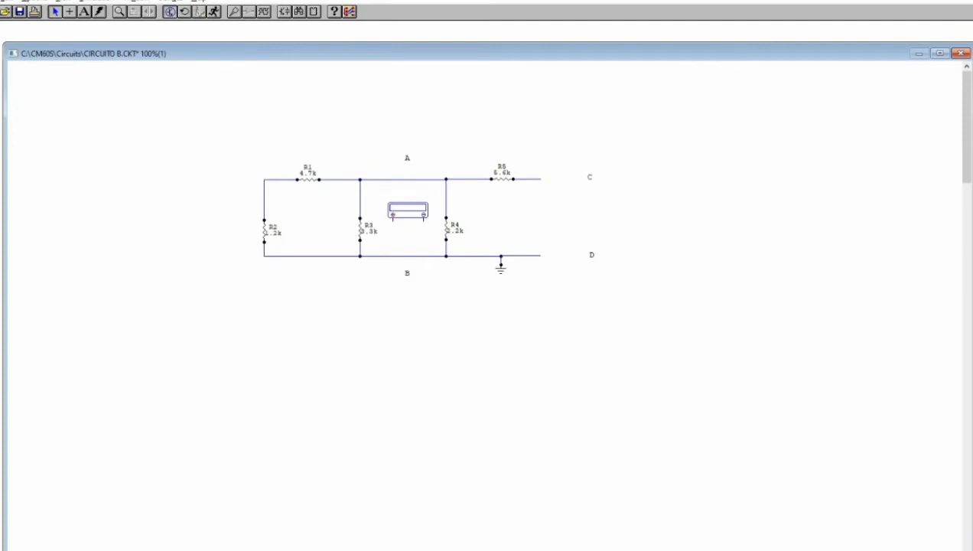
{"action": "left_click_drag", "start_coordinate": [407, 210], "coordinate": [410, 210]}
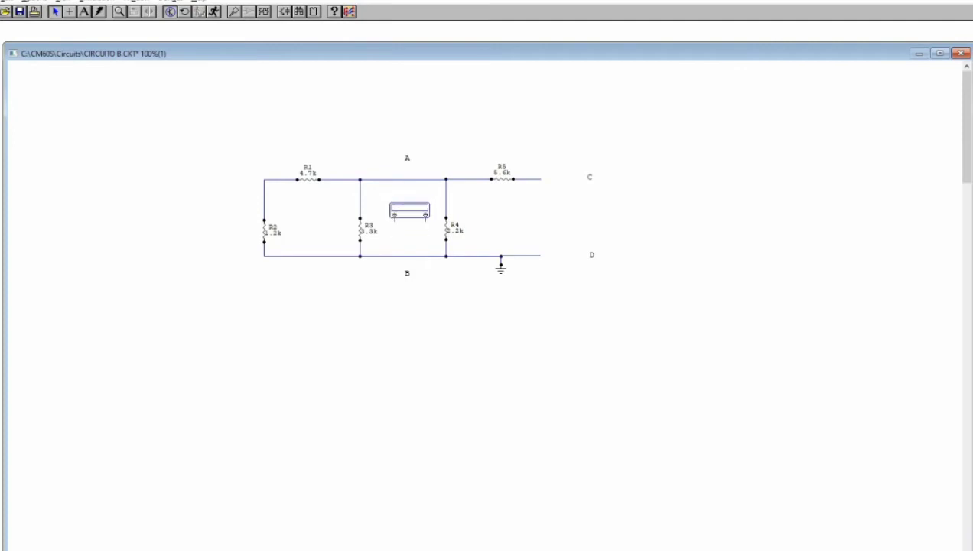
Configure the multimeter to measure Ohms and end the device placement
{"action": "double_click", "coordinate": [409, 210]}
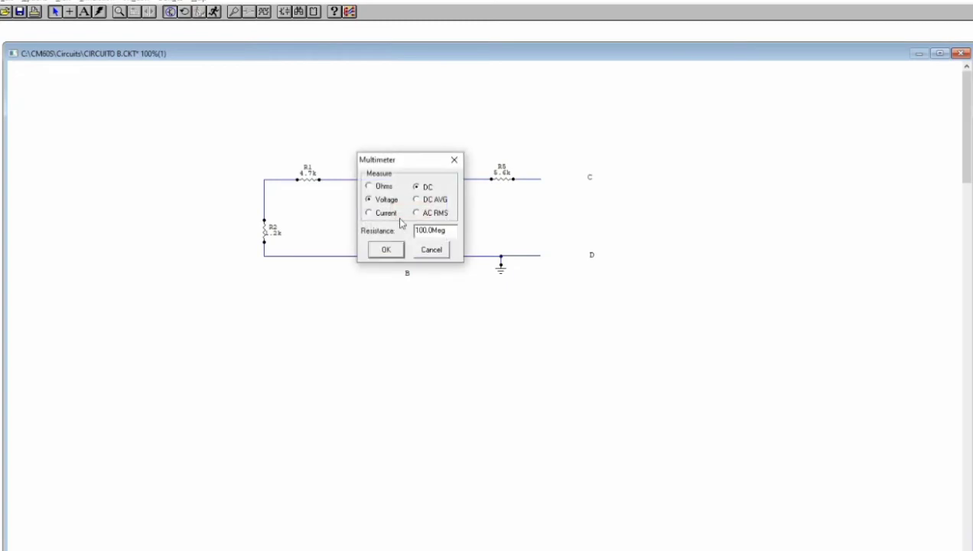
{"action": "left_click", "coordinate": [369, 186]}
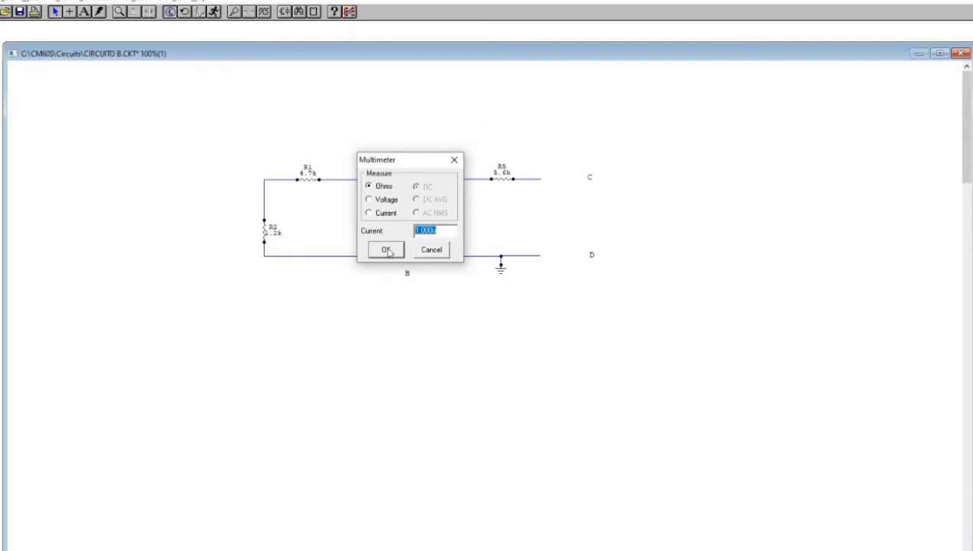
{"action": "left_click", "coordinate": [386, 250]}
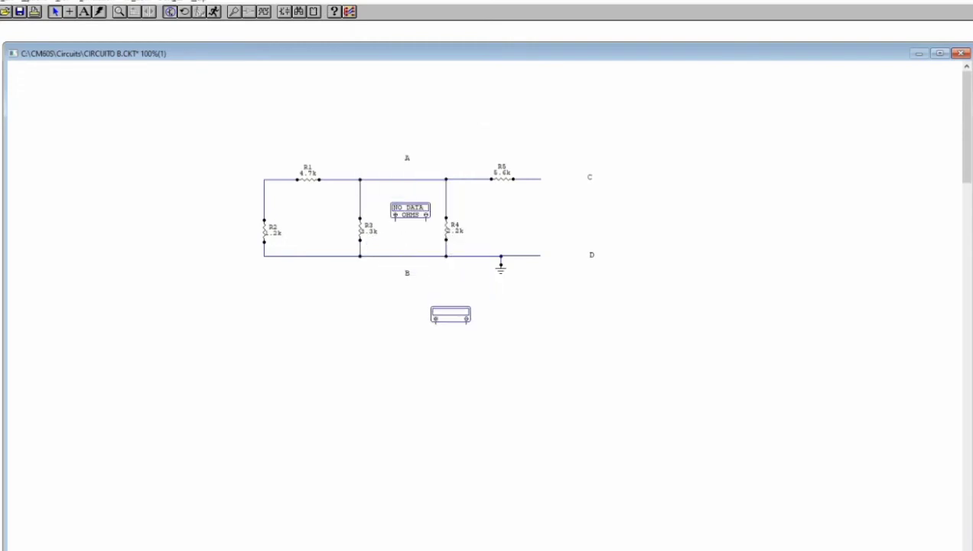
{"action": "key", "text": "Escape"}
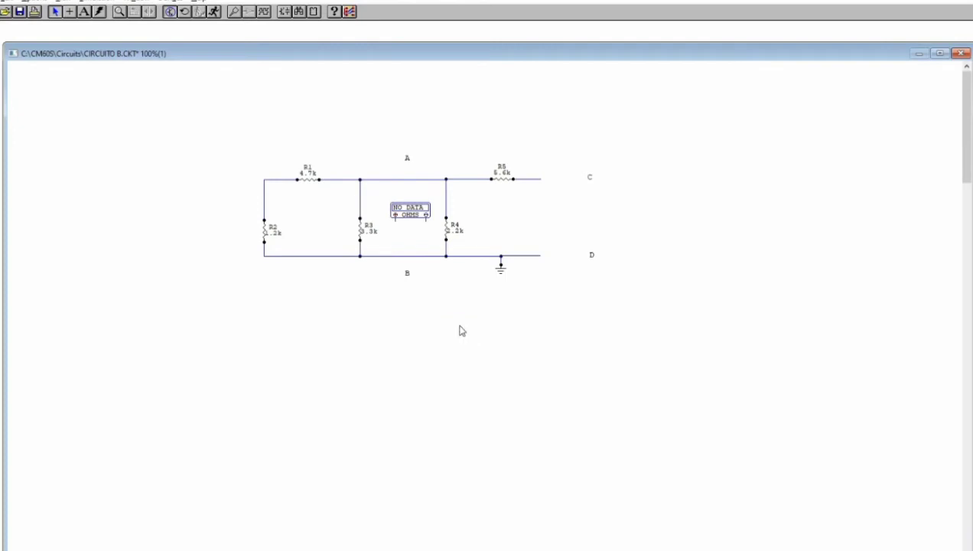
Wire the multimeter's positive lead to the upper rail at A and its negative lead to the lower rail at B
{"action": "left_click", "coordinate": [69, 11]}
{"action": "left_click_drag", "start_coordinate": [395, 220], "coordinate": [370, 179]}
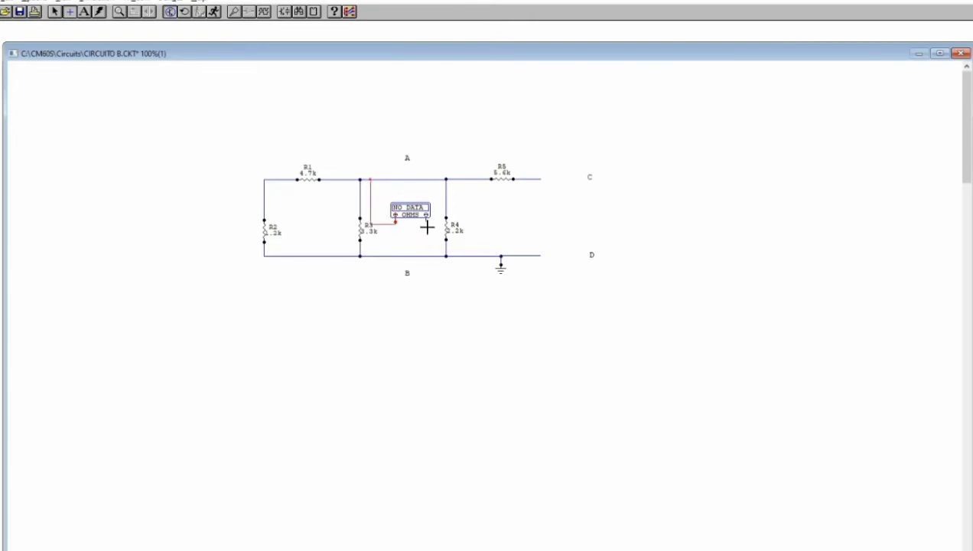
{"action": "left_click_drag", "start_coordinate": [423, 255], "coordinate": [426, 256]}
Run the simulation to measure the resistance between A and B, and close the multimeter result window
{"action": "left_click", "coordinate": [119, 12]}
{"action": "left_click", "coordinate": [413, 232]}
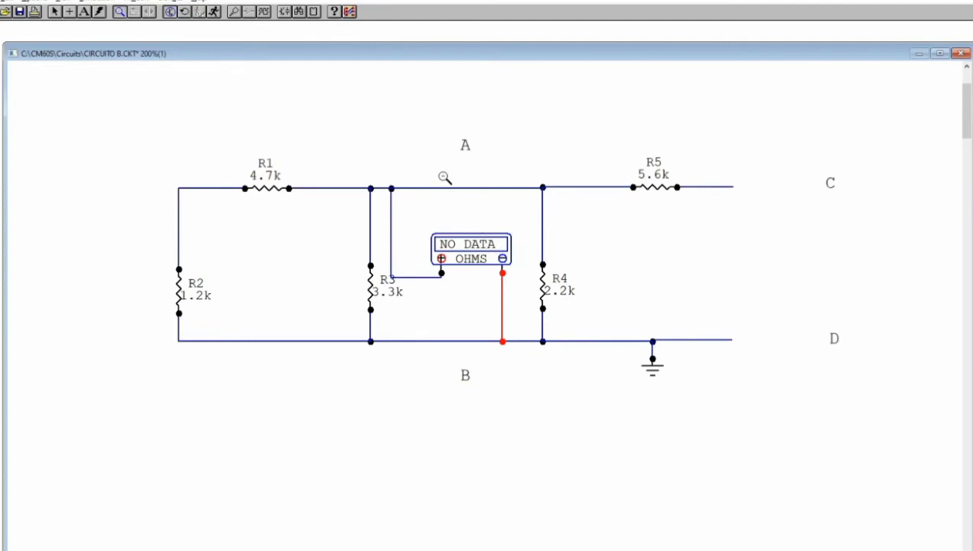
{"action": "left_click", "coordinate": [443, 177], "text": "shift"}
{"action": "left_click", "coordinate": [497, 259], "text": "shift"}
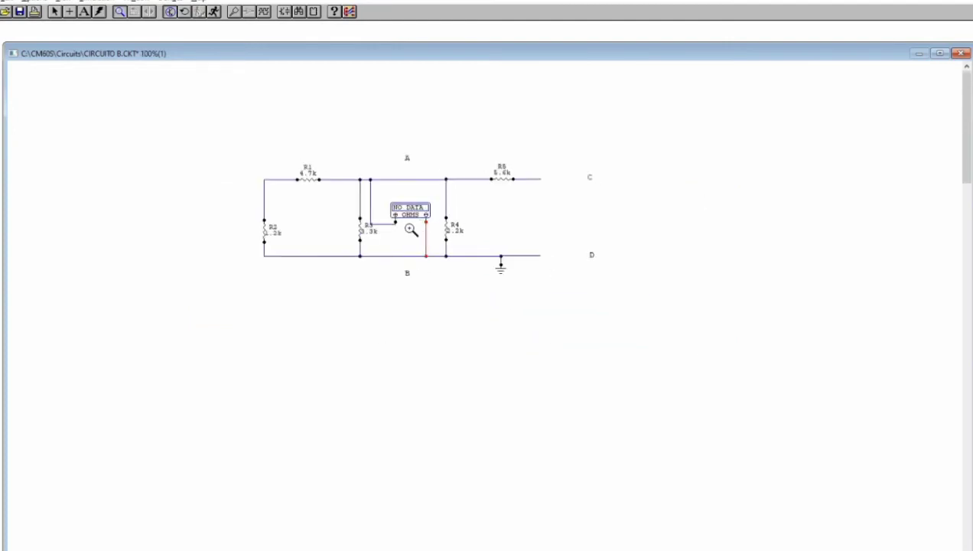
{"action": "left_click", "coordinate": [484, 259]}
{"action": "left_click", "coordinate": [483, 309]}
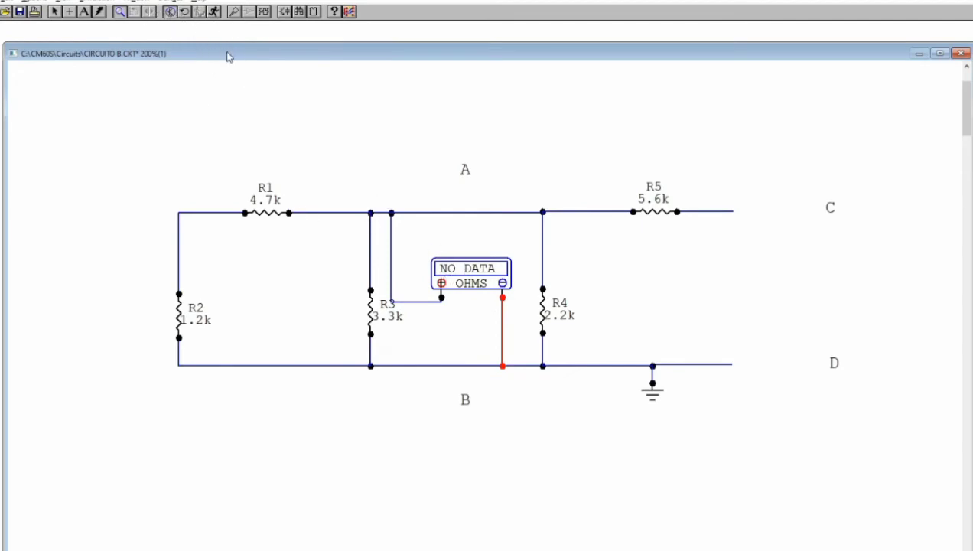
{"action": "left_click", "coordinate": [215, 13]}
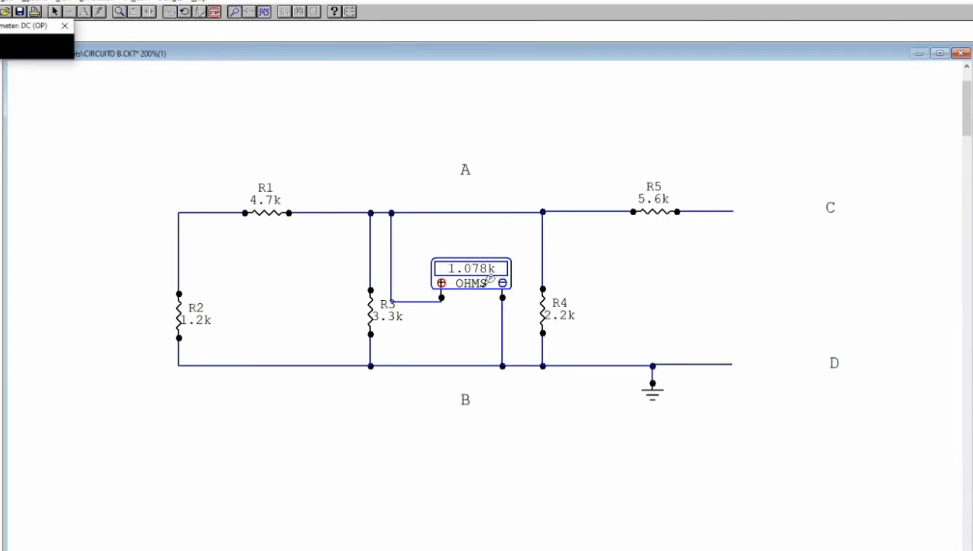
{"action": "left_click", "coordinate": [65, 27]}
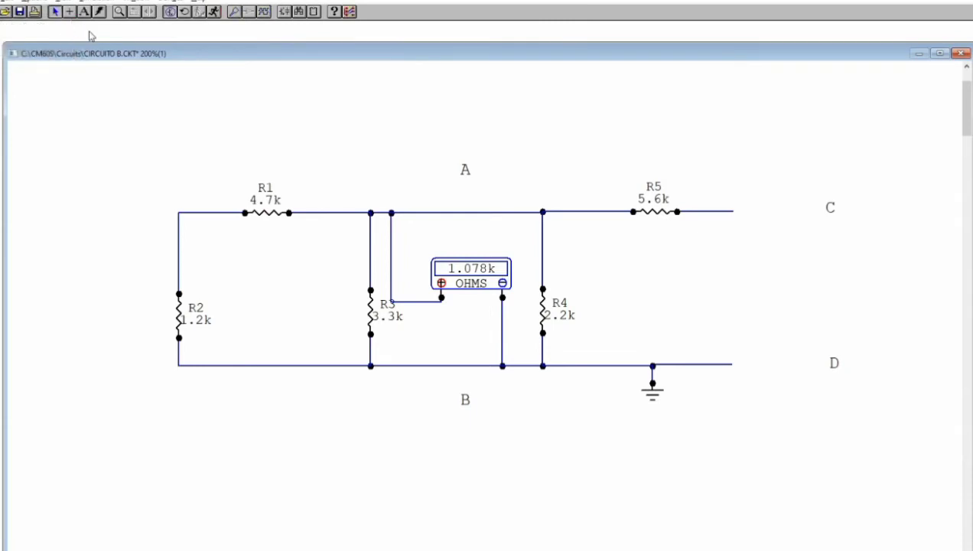
Delete both multimeter wires and move the multimeter between terminals C and D
{"action": "left_click", "coordinate": [431, 304]}
{"action": "key", "text": "Delete"}
{"action": "left_click", "coordinate": [502, 327]}
{"action": "key", "text": "Delete"}
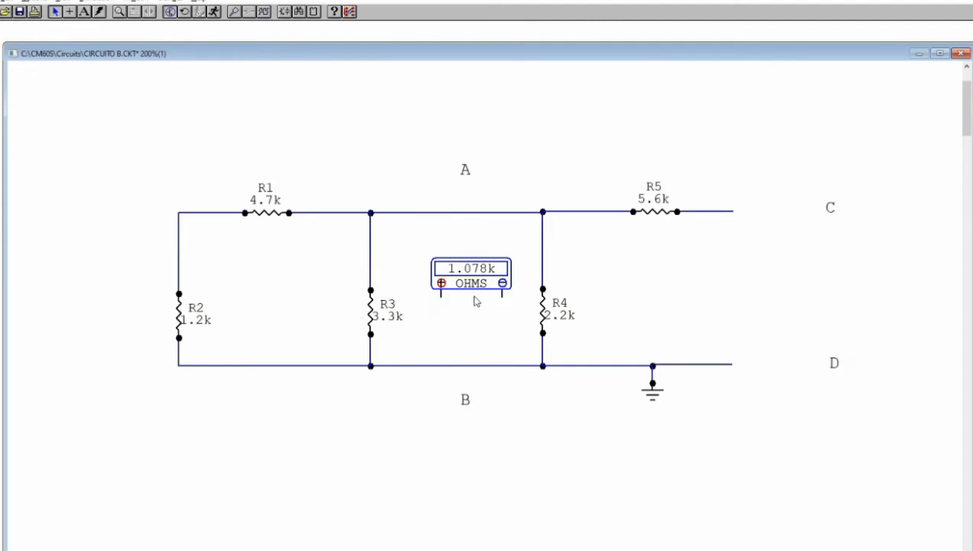
{"action": "left_click_drag", "start_coordinate": [474, 281], "coordinate": [813, 273]}
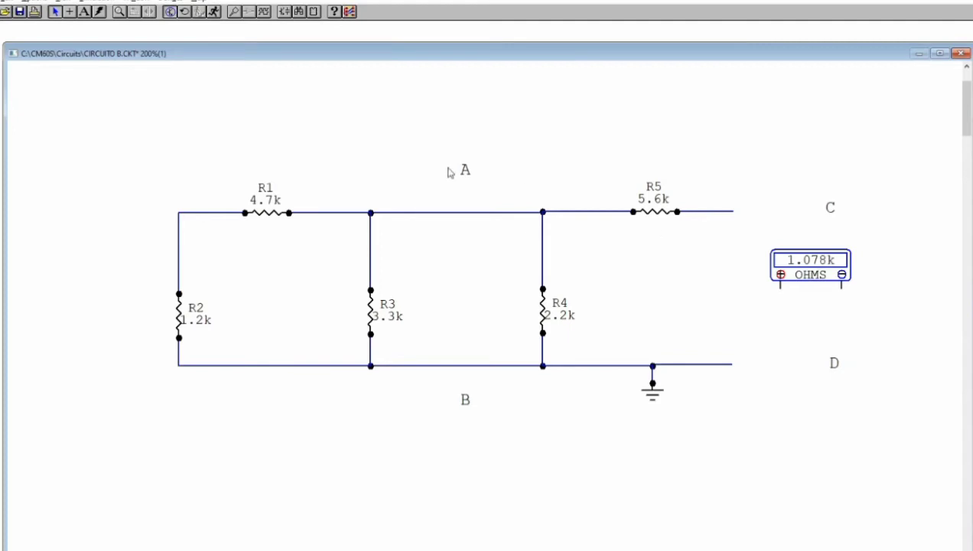
Wire the multimeter leads to the open ends at C and D, and run the simulation to measure the resistance
{"action": "left_click", "coordinate": [69, 12]}
{"action": "left_click_drag", "start_coordinate": [780, 288], "coordinate": [733, 211]}
{"action": "left_click_drag", "start_coordinate": [841, 288], "coordinate": [731, 364]}
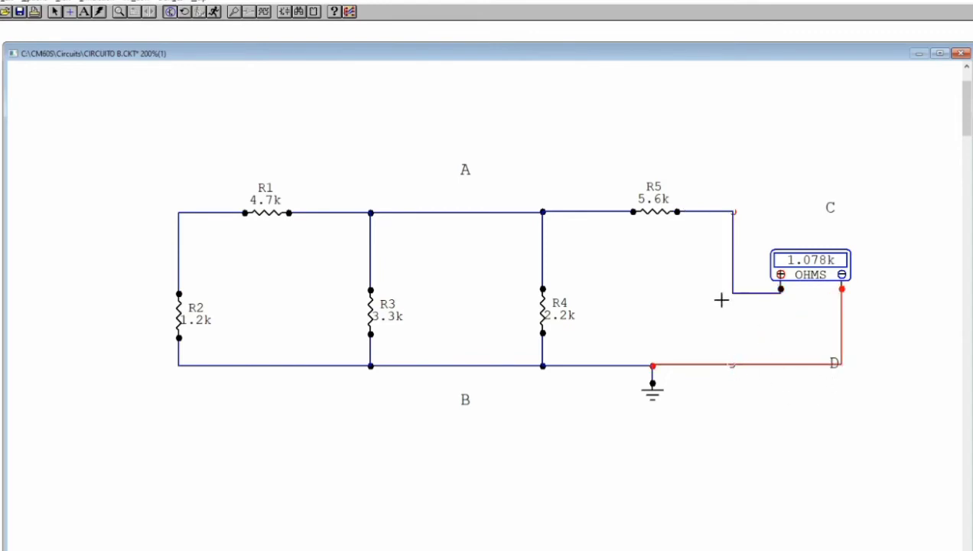
{"action": "left_click", "coordinate": [214, 12]}
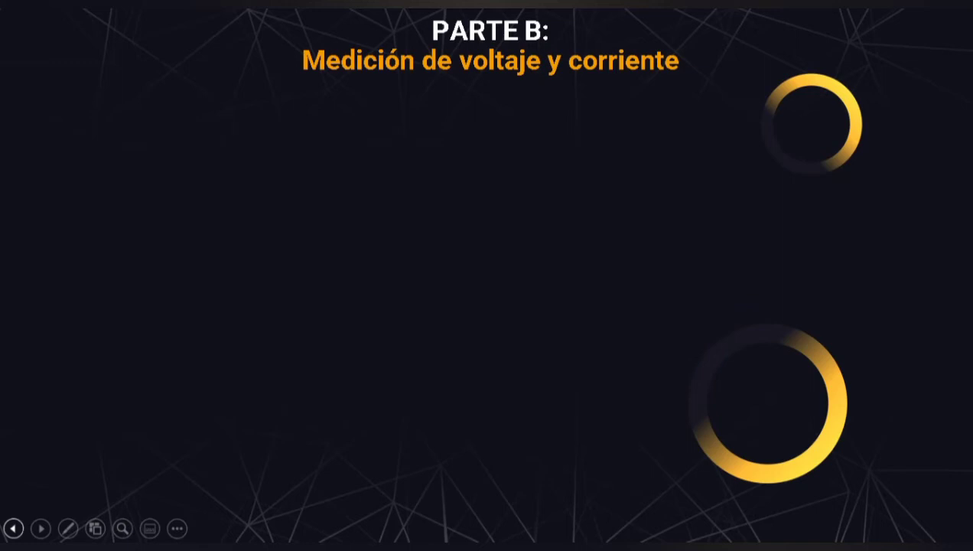
{"action": "key", "text": "Right"}
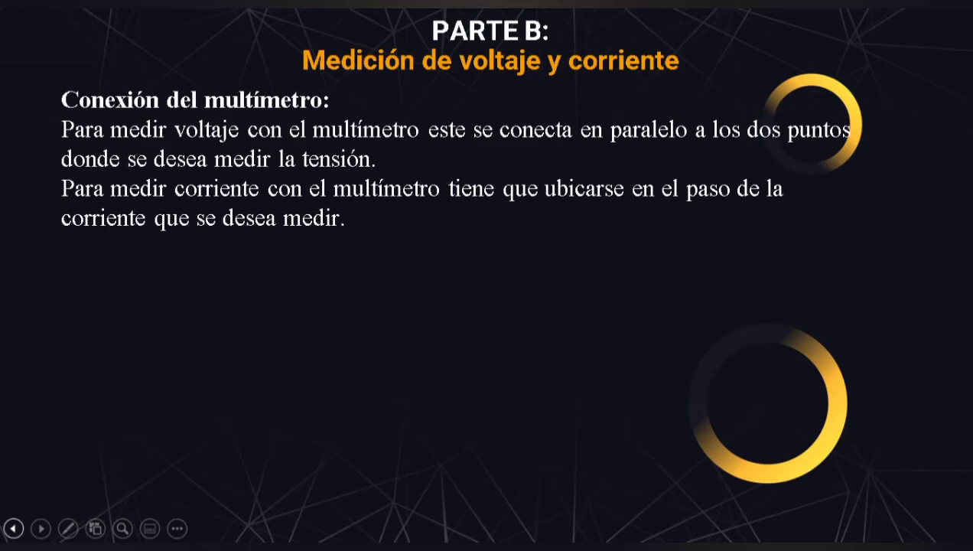
{"action": "key", "text": "Right"}
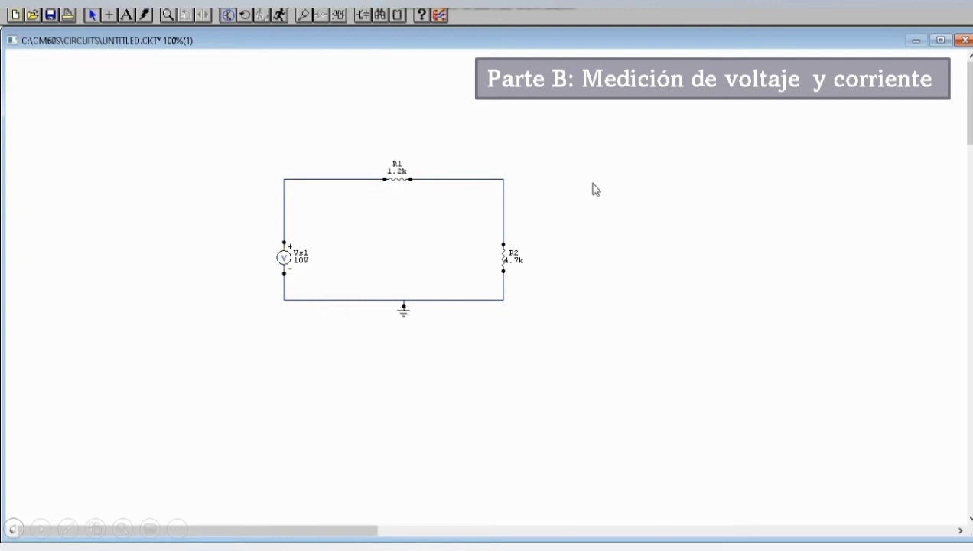
Place a multimeter above the voltage source and set it to measure DC current
{"action": "key", "text": "x"}
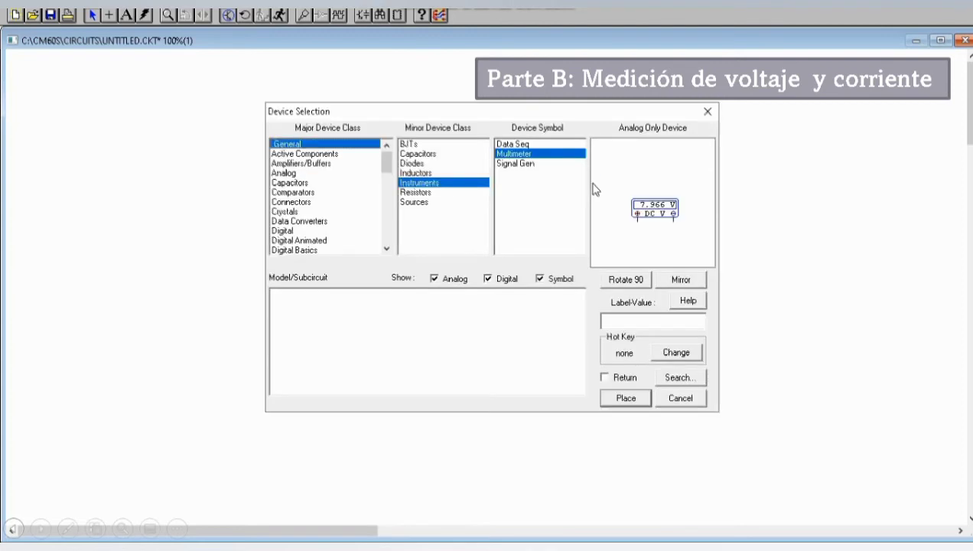
{"action": "left_click", "coordinate": [629, 399]}
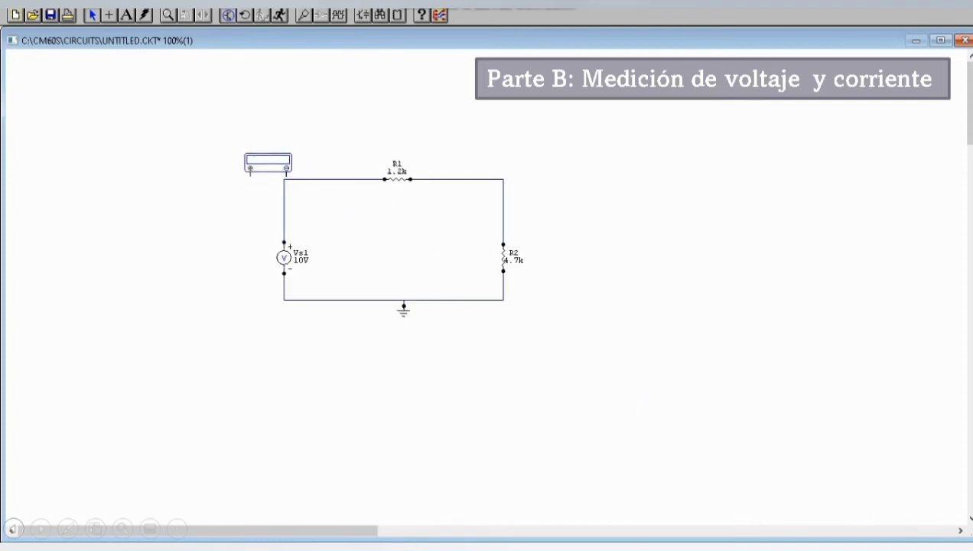
{"action": "left_click", "coordinate": [265, 144]}
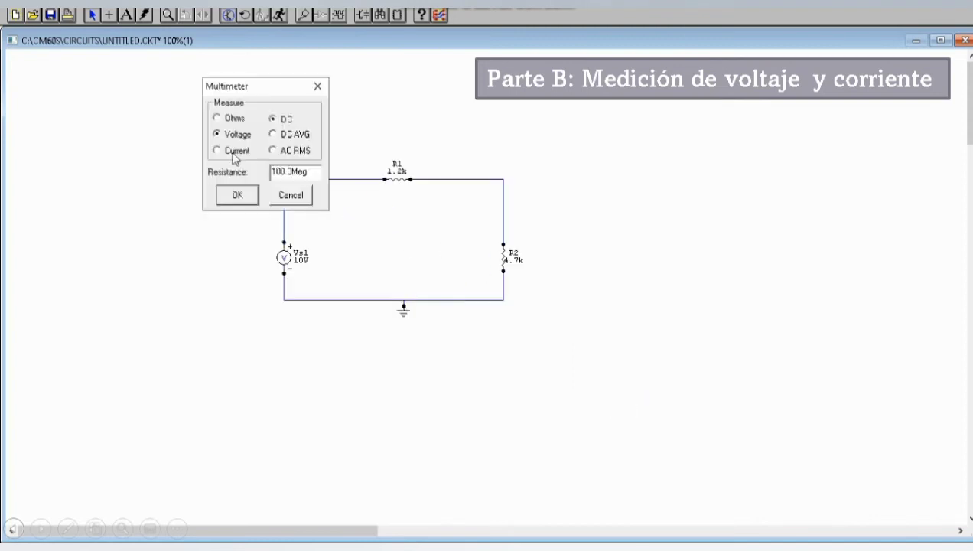
{"action": "left_click", "coordinate": [234, 152]}
{"action": "left_click", "coordinate": [237, 194]}
Place a second multimeter above R1, set to measure DC voltage
{"action": "key", "text": "x"}
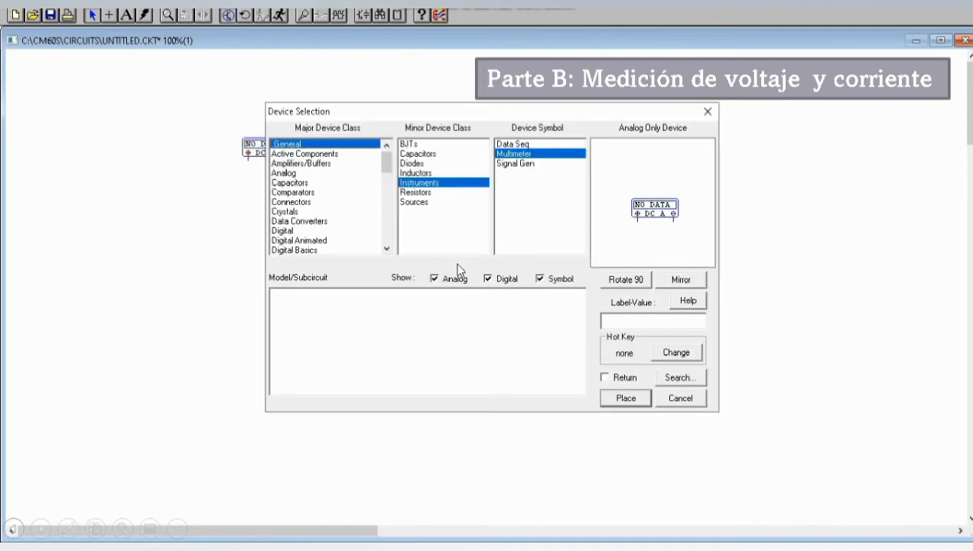
{"action": "left_click", "coordinate": [603, 376]}
{"action": "left_click", "coordinate": [621, 397]}
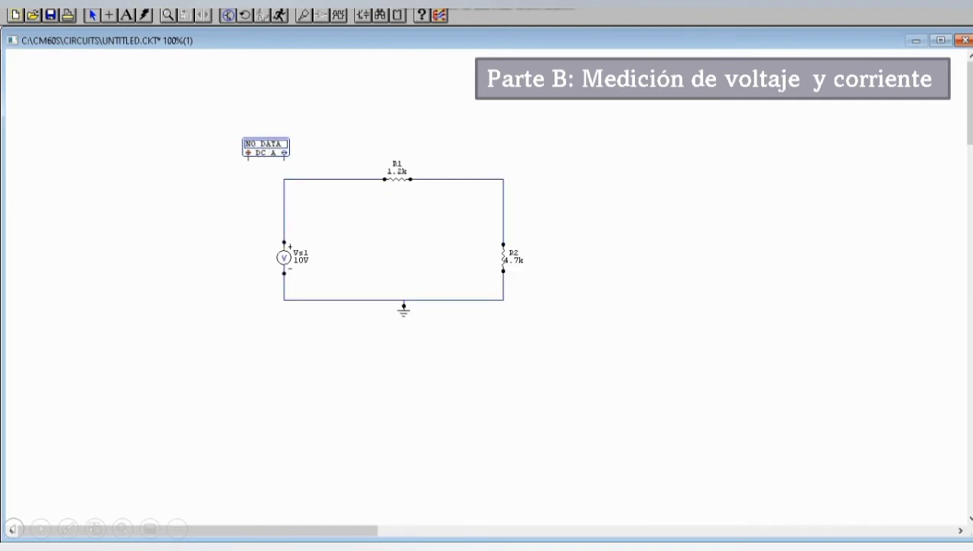
{"action": "double_click", "coordinate": [395, 126]}
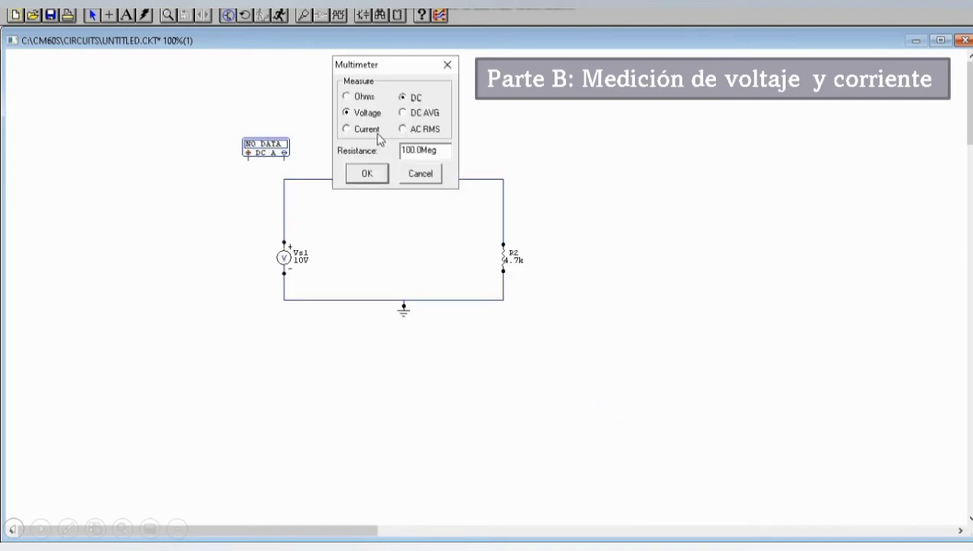
{"action": "left_click", "coordinate": [366, 176]}
Add a third multimeter beside R2, set to measure DC voltage
{"action": "key", "text": "x"}
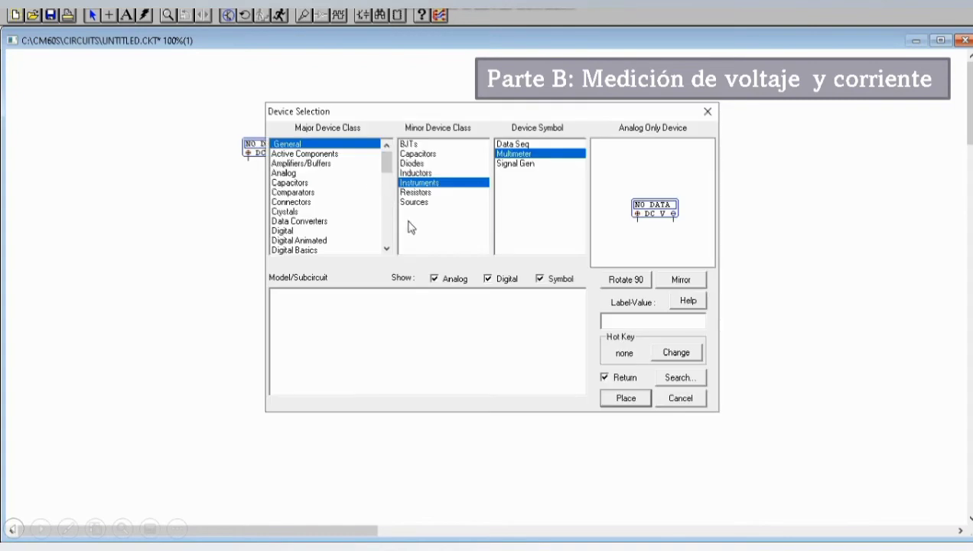
{"action": "left_click", "coordinate": [604, 376]}
{"action": "left_click", "coordinate": [623, 402]}
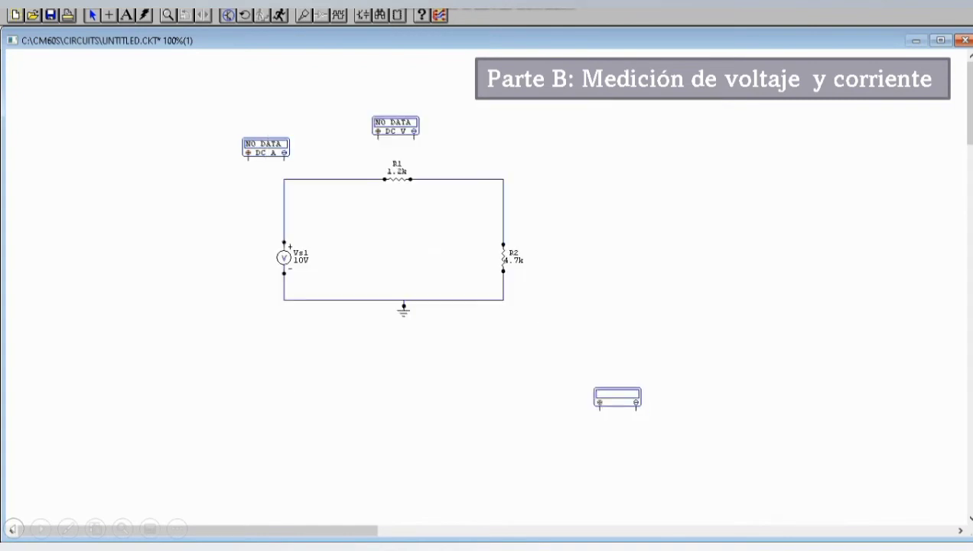
{"action": "double_click", "coordinate": [543, 214]}
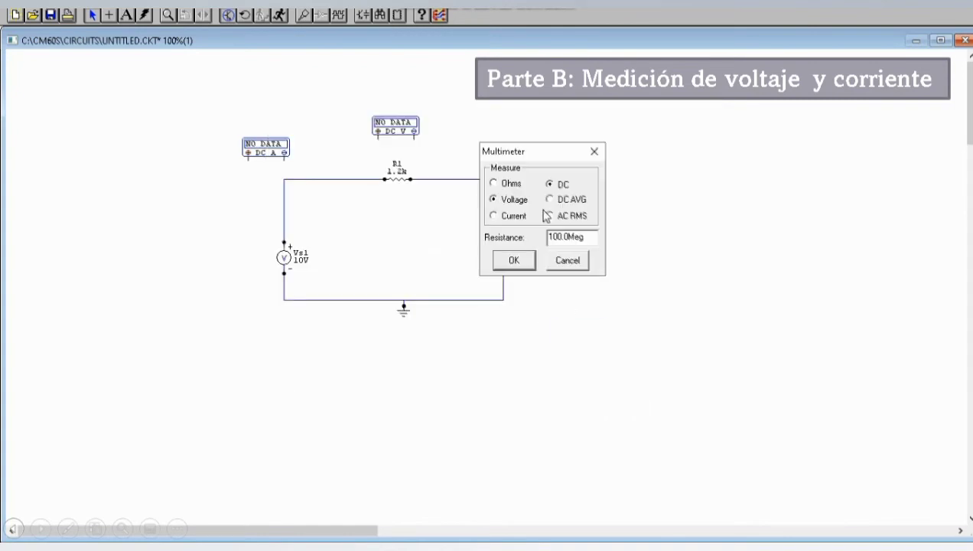
{"action": "left_click", "coordinate": [512, 261]}
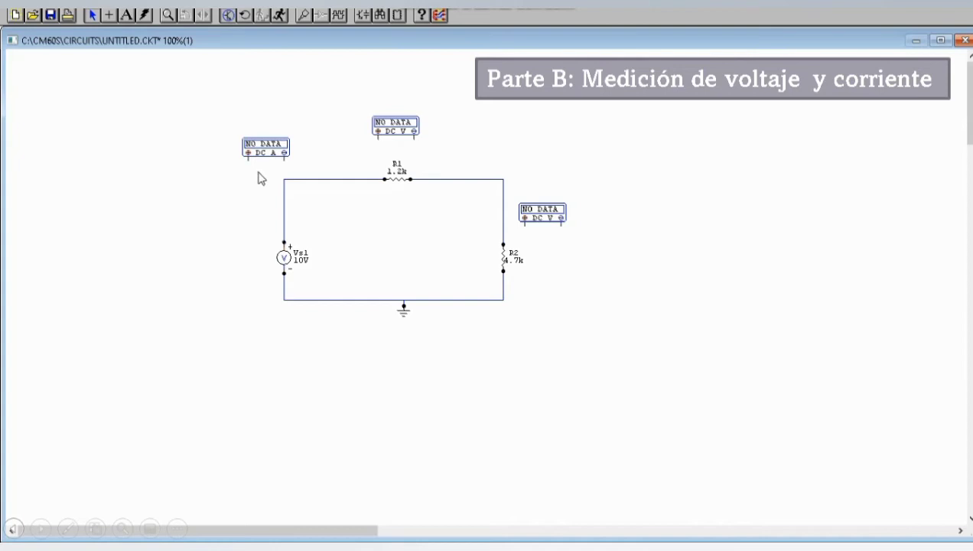
Replace the wire between Vs1 and R1 with the DC ammeter in series, positive lead to the source and negative lead to R1
{"action": "left_click_drag", "start_coordinate": [258, 174], "coordinate": [356, 223]}
{"action": "key", "text": "Delete"}
{"action": "left_click", "coordinate": [111, 20]}
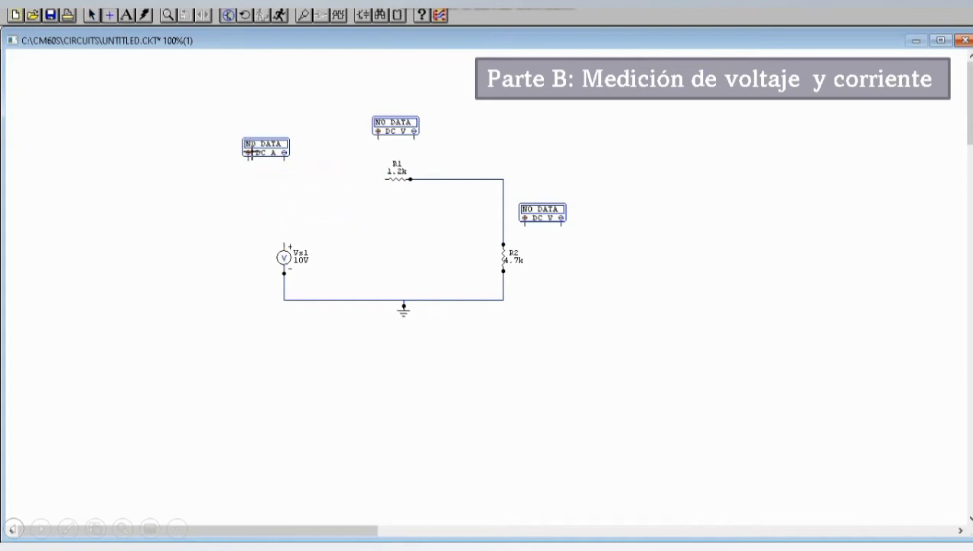
{"action": "left_click_drag", "start_coordinate": [247, 156], "coordinate": [284, 244]}
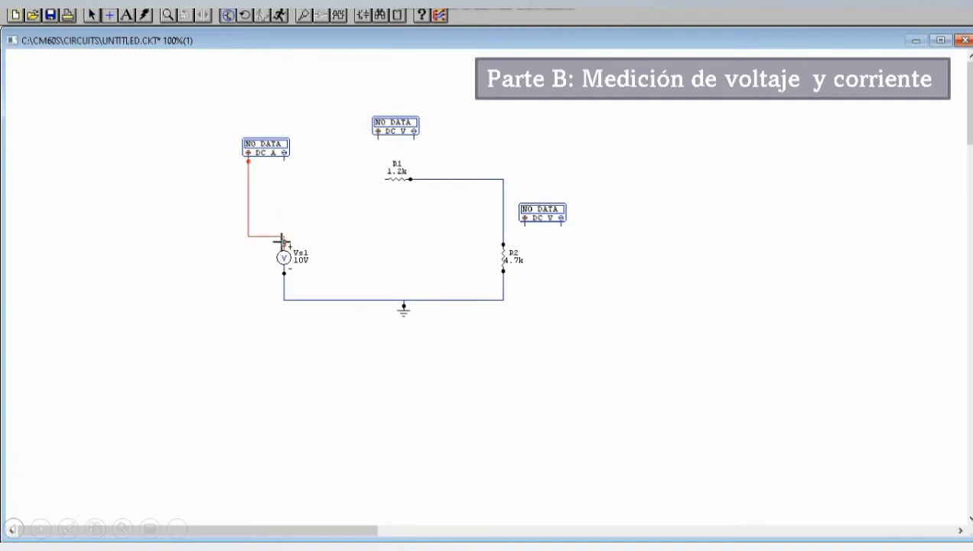
{"action": "left_click_drag", "start_coordinate": [283, 157], "coordinate": [386, 179]}
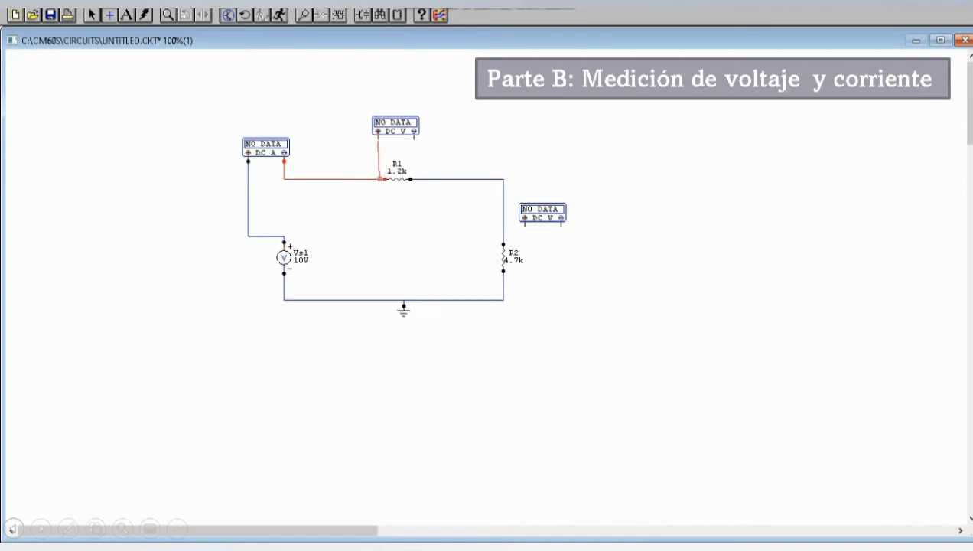
Wire the two voltmeters in parallel across R1 and R2, and run the simulation to measure the voltages and current
{"action": "left_click_drag", "start_coordinate": [378, 138], "coordinate": [414, 178]}
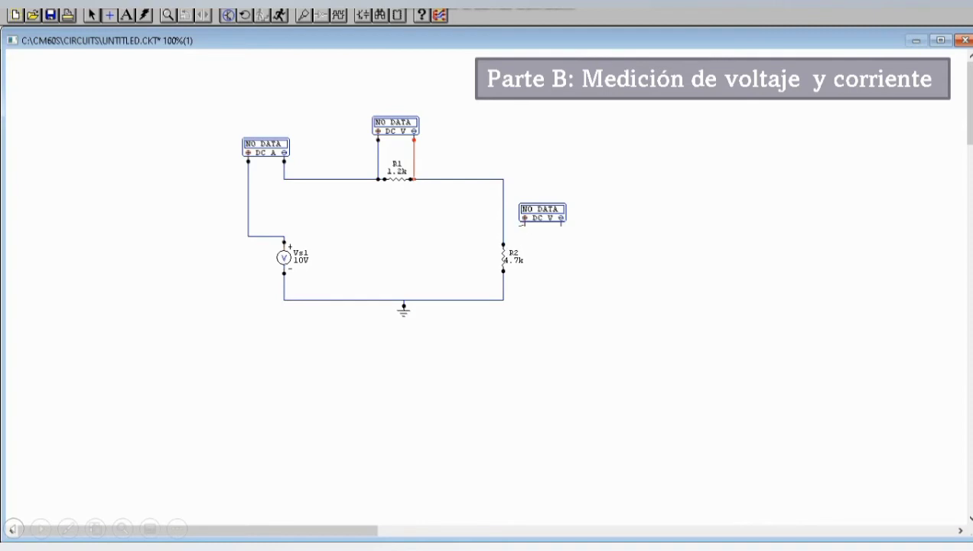
{"action": "left_click_drag", "start_coordinate": [506, 228], "coordinate": [502, 228]}
{"action": "left_click_drag", "start_coordinate": [561, 223], "coordinate": [503, 284]}
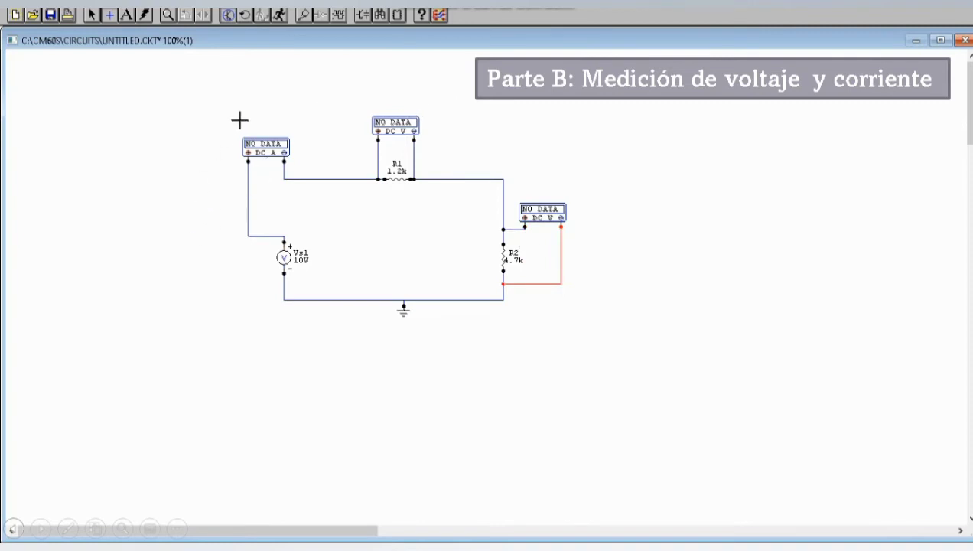
{"action": "left_click", "coordinate": [282, 16]}
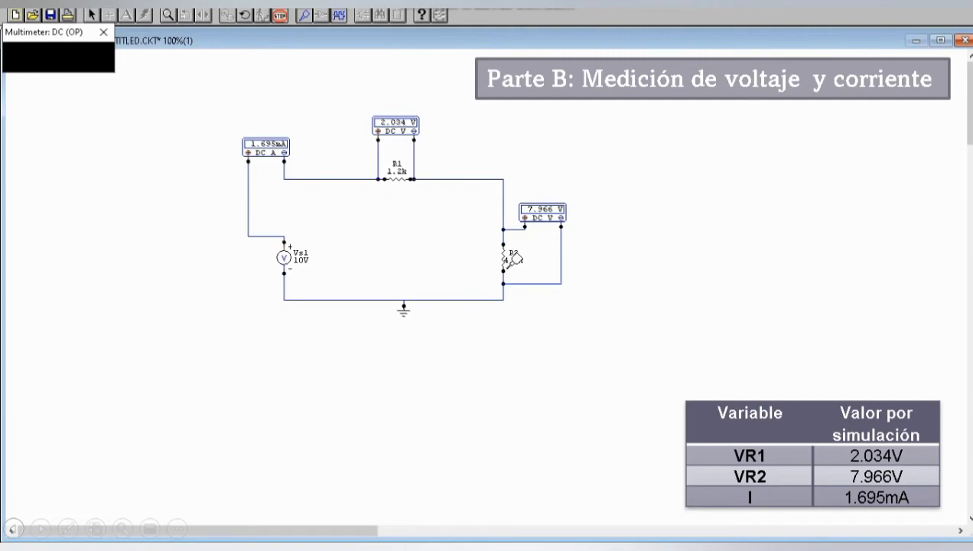
{"action": "key", "text": "Right"}
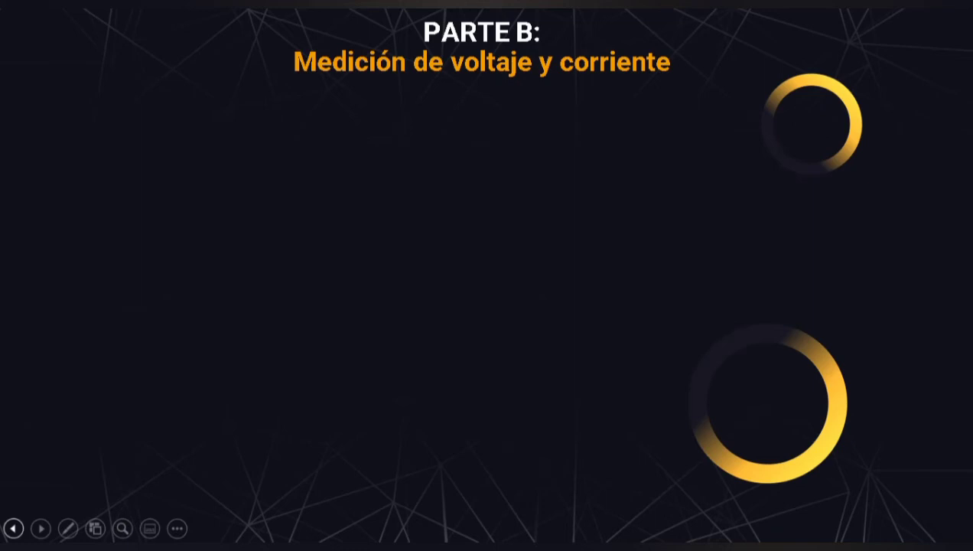
{"action": "key", "text": "Right"}
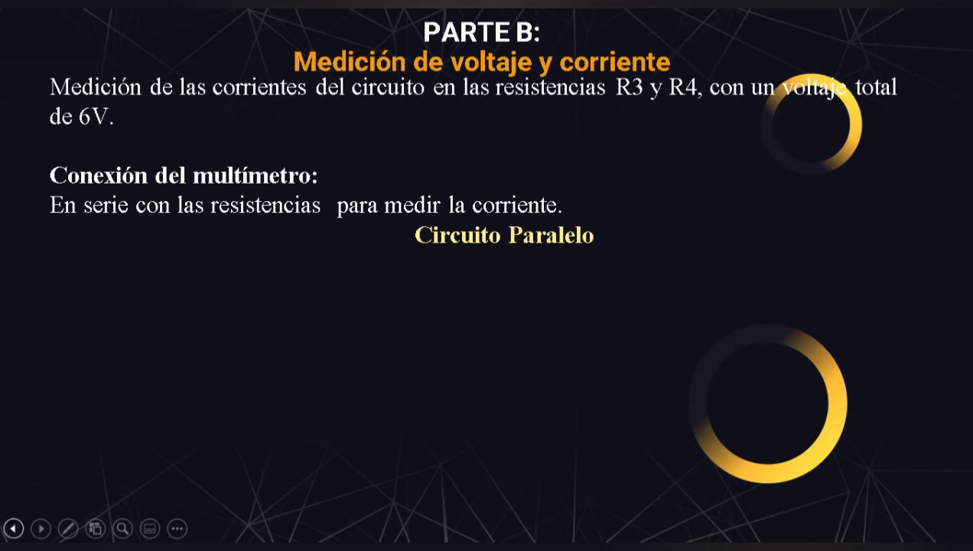
{"action": "key", "text": "Right"}
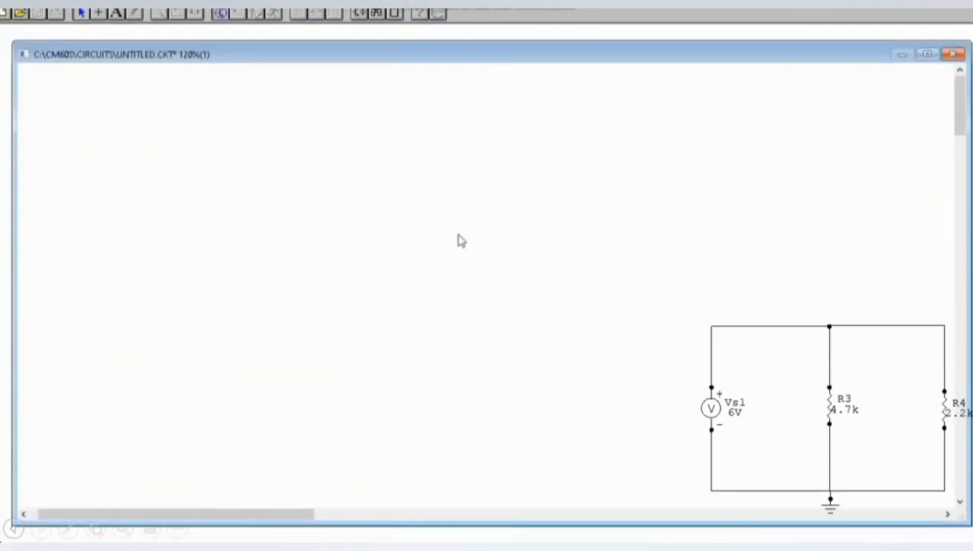
Place a voltage source, two vertical resistors beside it and a ground symbol below the first resistor
{"action": "key", "text": "v"}
{"action": "left_click", "coordinate": [309, 252]}
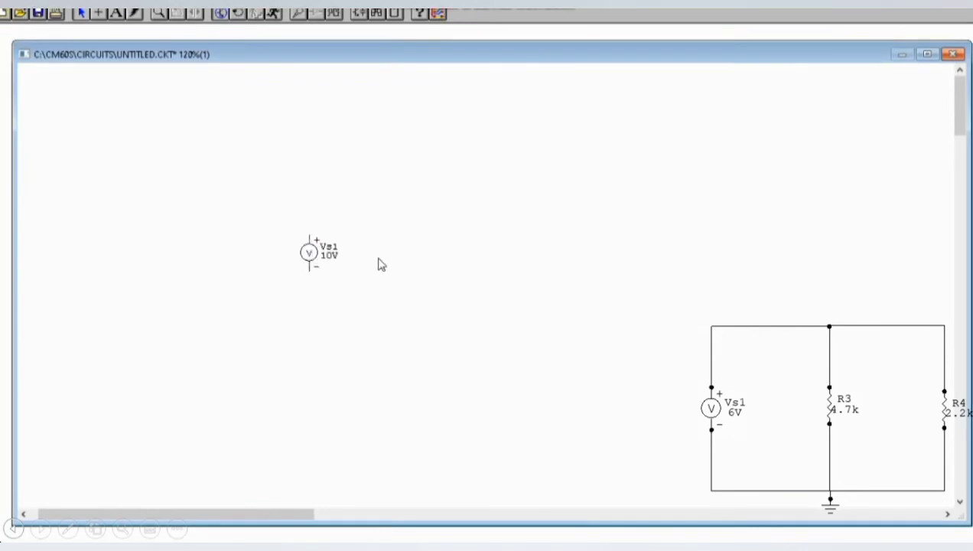
{"action": "key", "text": "r"}
{"action": "left_click", "coordinate": [426, 252]}
{"action": "key", "text": "r"}
{"action": "left_click", "coordinate": [533, 249]}
{"action": "key", "text": "g"}
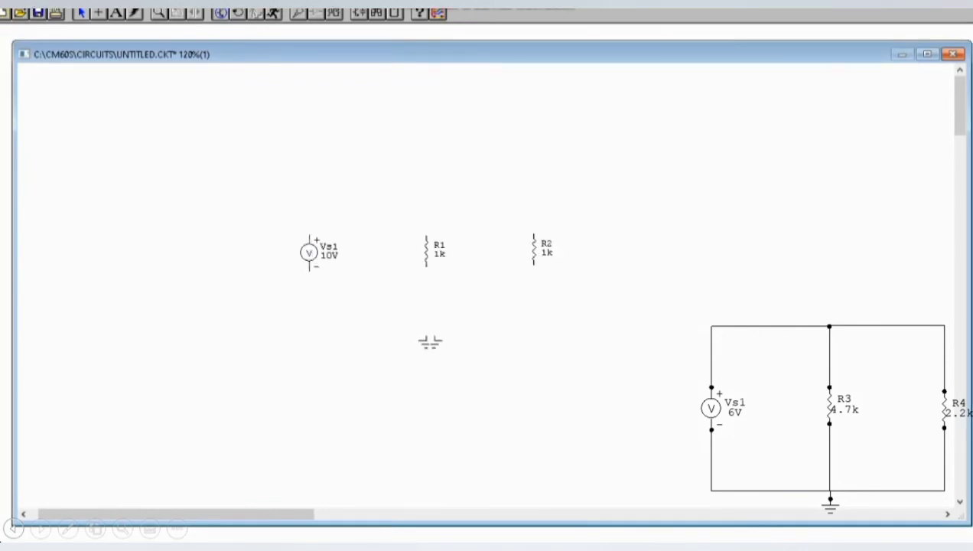
{"action": "left_click", "coordinate": [434, 339]}
Wire the voltage source and both resistors in parallel, with their lower ends connected to ground
{"action": "key", "text": "w"}
{"action": "left_click_drag", "start_coordinate": [308, 267], "coordinate": [434, 334]}
{"action": "left_click_drag", "start_coordinate": [308, 228], "coordinate": [534, 228]}
{"action": "mouse_move", "coordinate": [534, 264]}
{"action": "left_mouse_down"}
{"action": "mouse_move", "coordinate": [434, 335]}
{"action": "mouse_move", "coordinate": [534, 266]}
{"action": "left_mouse_up"}
{"action": "left_click_drag", "start_coordinate": [426, 266], "coordinate": [434, 334]}
Straighten the parallel circuit by aligning R2's lower wire with the ground rail and raising the upper wires to one level
{"action": "left_click", "coordinate": [81, 13]}
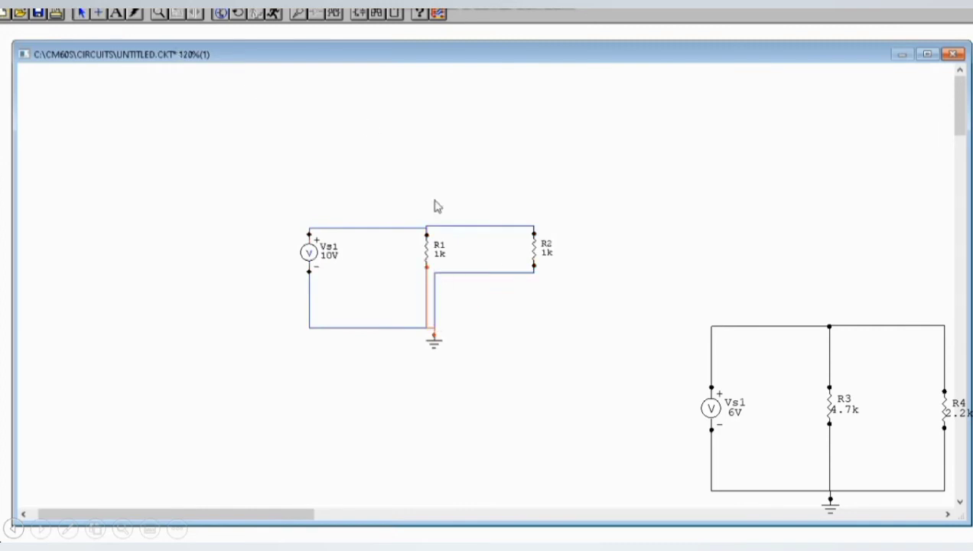
{"action": "left_click_drag", "start_coordinate": [486, 272], "coordinate": [486, 328]}
{"action": "left_click_drag", "start_coordinate": [413, 227], "coordinate": [406, 186]}
{"action": "left_click_drag", "start_coordinate": [461, 225], "coordinate": [460, 185]}
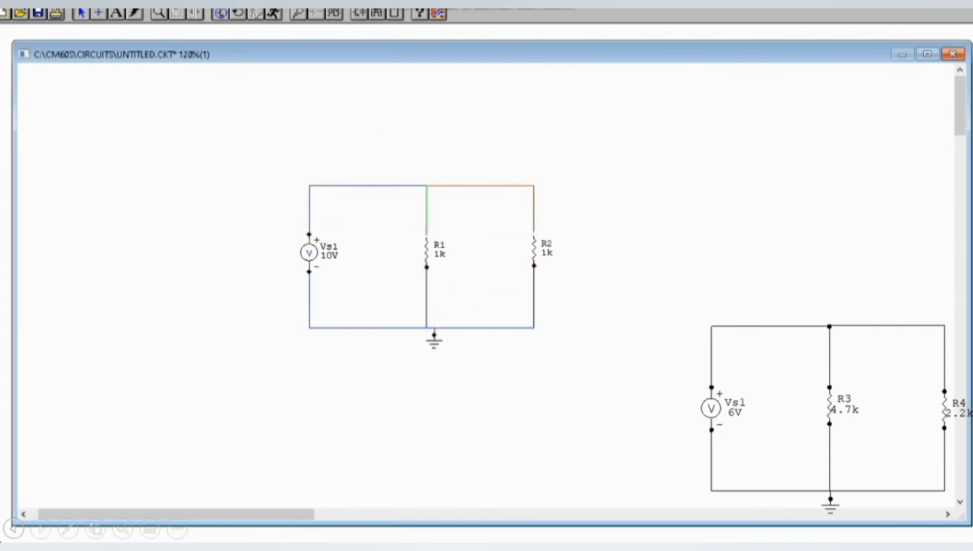
Set the value of voltage source Vs1 to 6V
{"action": "double_click", "coordinate": [308, 249]}
{"action": "left_click", "coordinate": [454, 145]}
{"action": "key", "text": "BackSpace"}
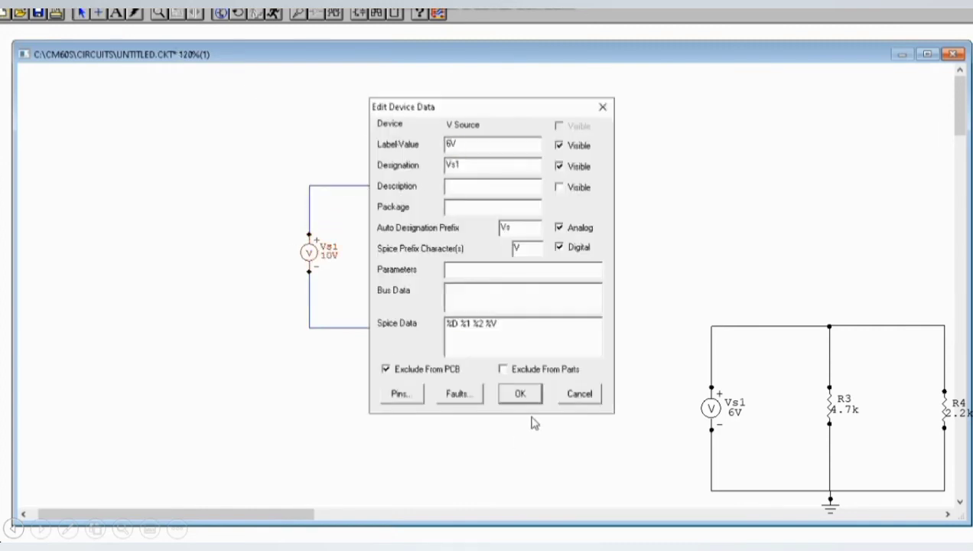
{"action": "left_click", "coordinate": [520, 393]}
Set resistor R1 to 4.7k and resistor R2 to 2.2k
{"action": "double_click", "coordinate": [428, 253]}
{"action": "type", "text": "4.7k"}
{"action": "left_click", "coordinate": [520, 393]}
{"action": "double_click", "coordinate": [534, 256]}
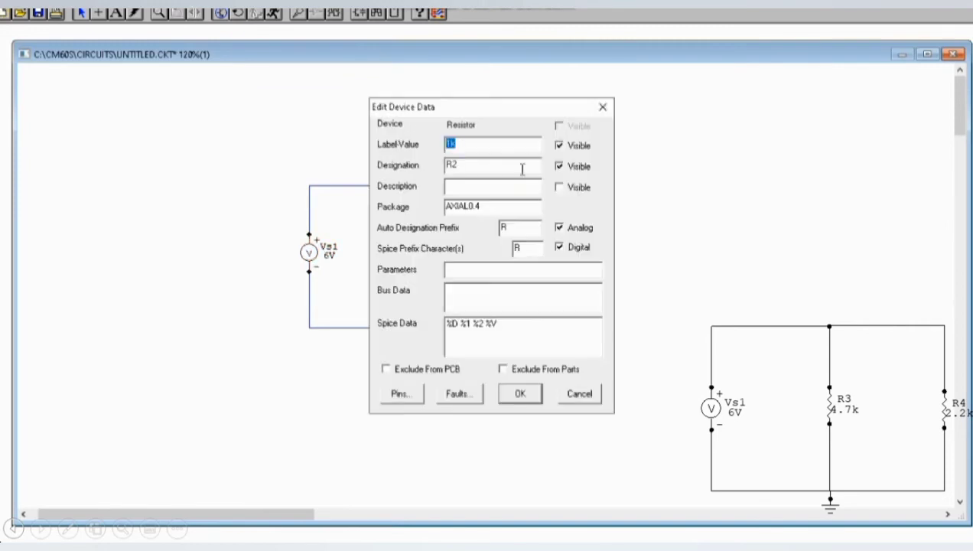
{"action": "type", "text": "2.2k"}
{"action": "left_click", "coordinate": [520, 394]}
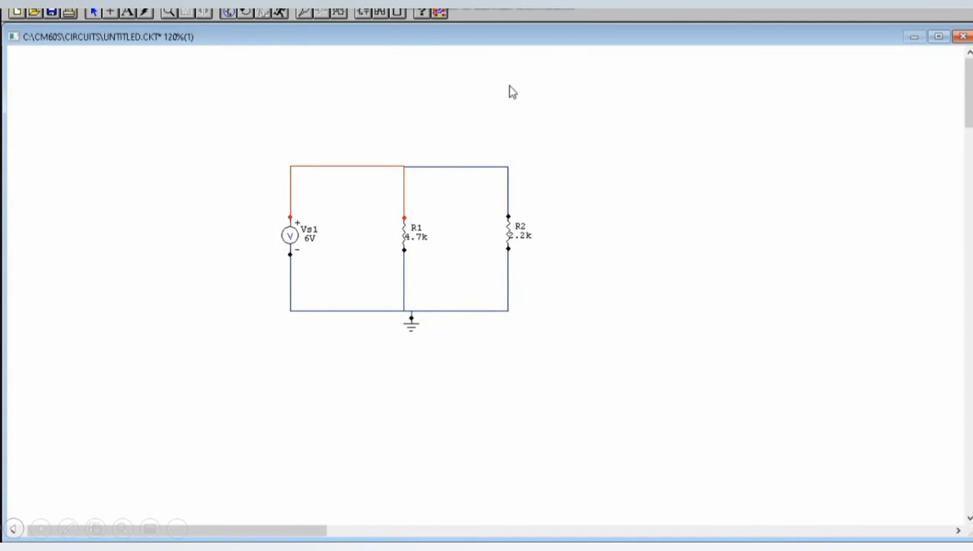
{"action": "left_click", "coordinate": [510, 87]}
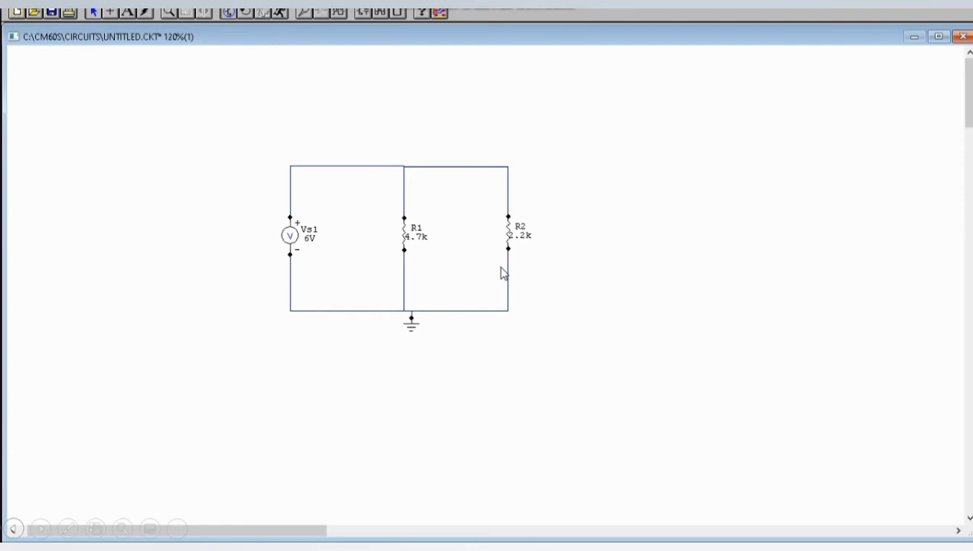
Place a multimeter above the wire between Vs1 and R1, set to measure DC current
{"action": "key", "text": "x"}
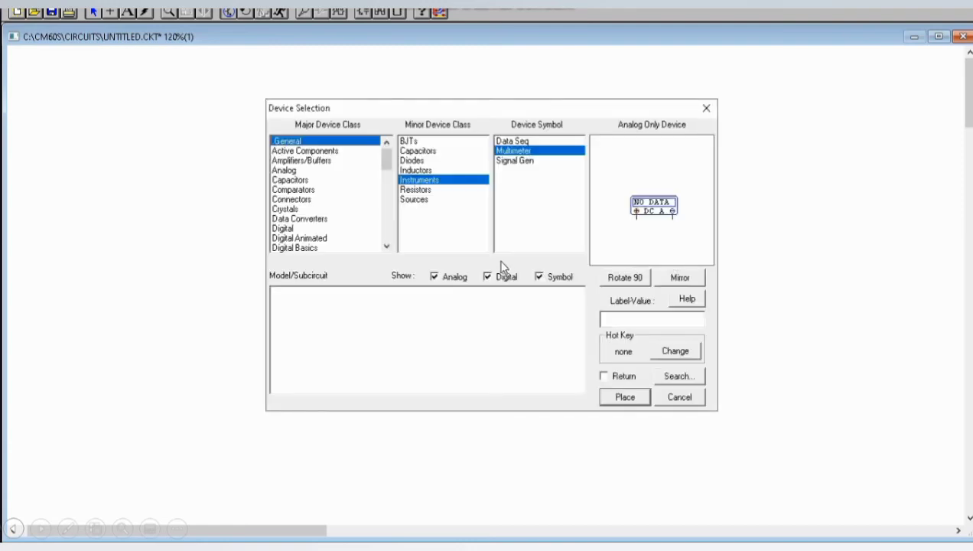
{"action": "left_click", "coordinate": [624, 399]}
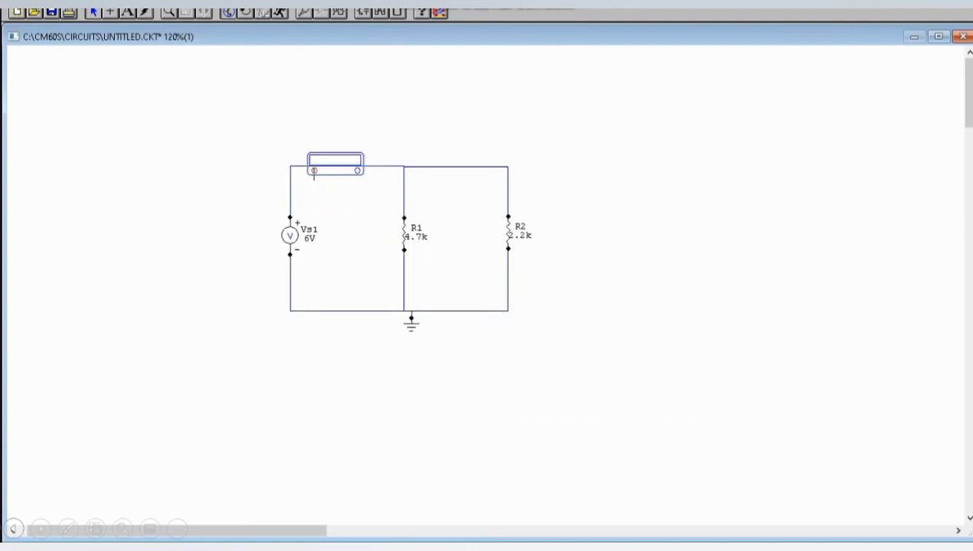
{"action": "left_click", "coordinate": [315, 127]}
{"action": "double_click", "coordinate": [314, 123]}
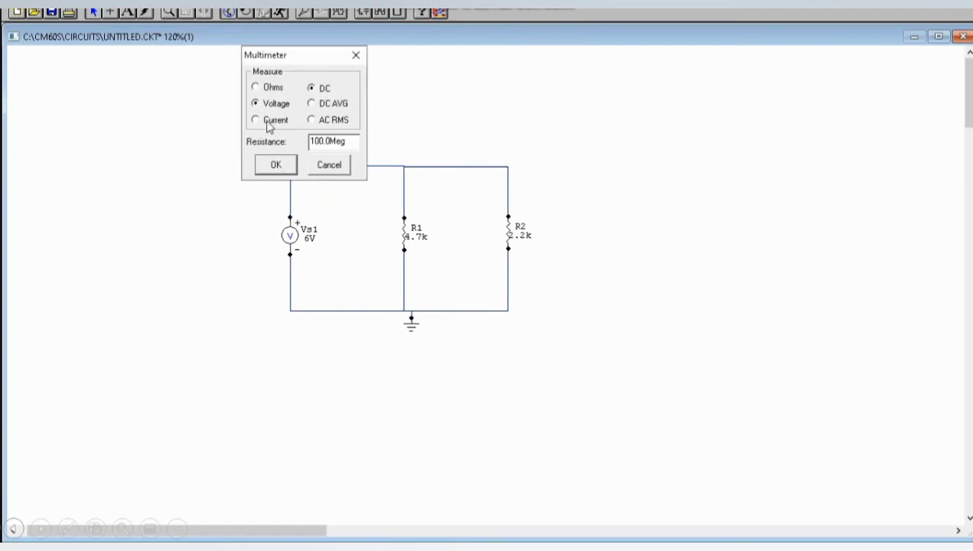
{"action": "left_click", "coordinate": [267, 121]}
{"action": "left_click", "coordinate": [277, 162]}
Place a second DC current multimeter between R1 and R2, just above R1
{"action": "left_click", "coordinate": [431, 174]}
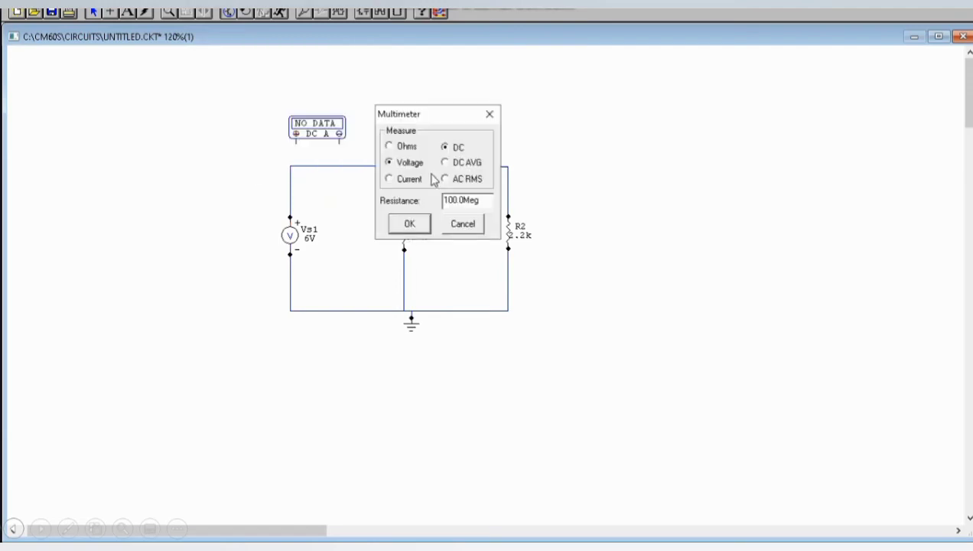
{"action": "left_click", "coordinate": [403, 179]}
{"action": "left_click", "coordinate": [409, 222]}
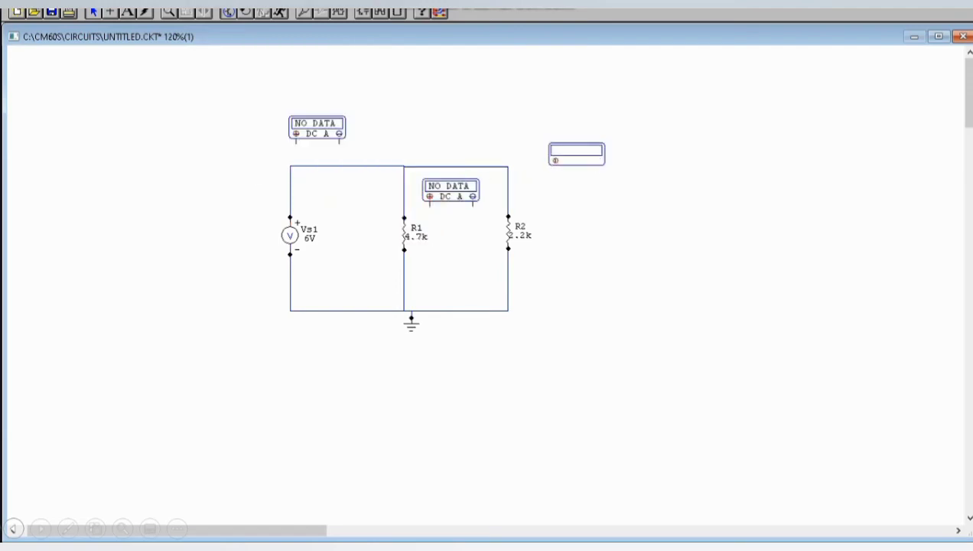
Add a third multimeter above R2, set to measure DC current, and end the device placement
{"action": "left_click", "coordinate": [556, 172]}
{"action": "left_click", "coordinate": [504, 165]}
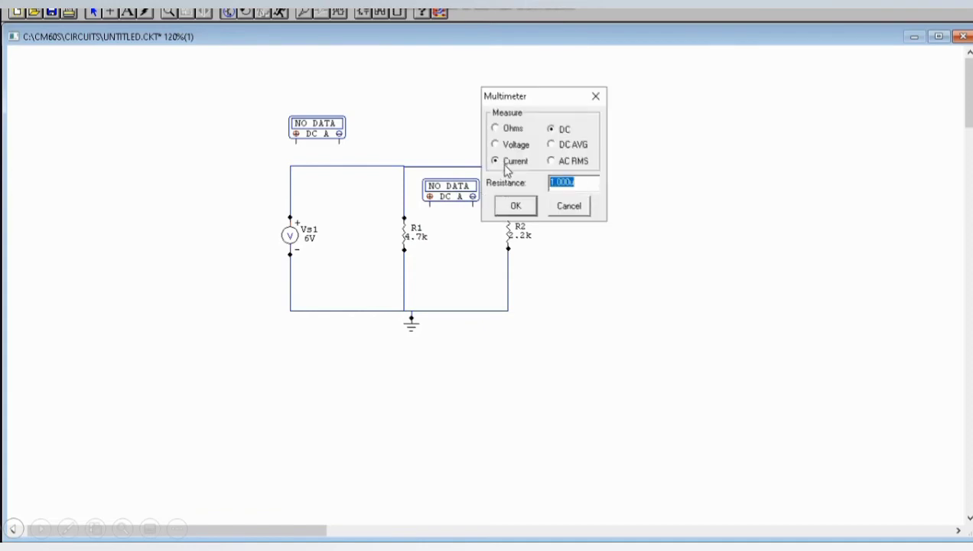
{"action": "left_click", "coordinate": [515, 208]}
{"action": "right_click", "coordinate": [515, 126]}
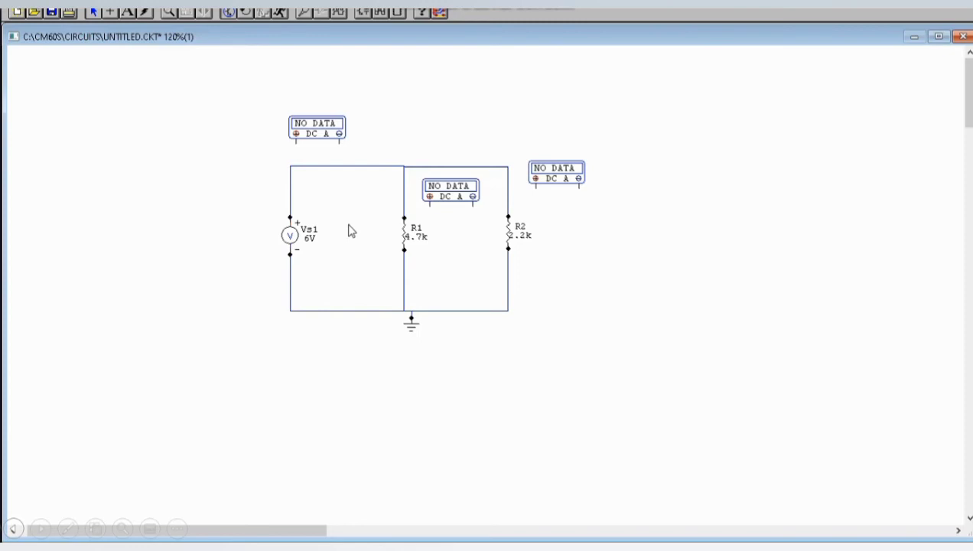
Replace the wire between Vs1 and R1 with the first DC current multimeter, connected in series
{"action": "left_click", "coordinate": [348, 167]}
{"action": "key", "text": "Delete"}
{"action": "left_click", "coordinate": [110, 13]}
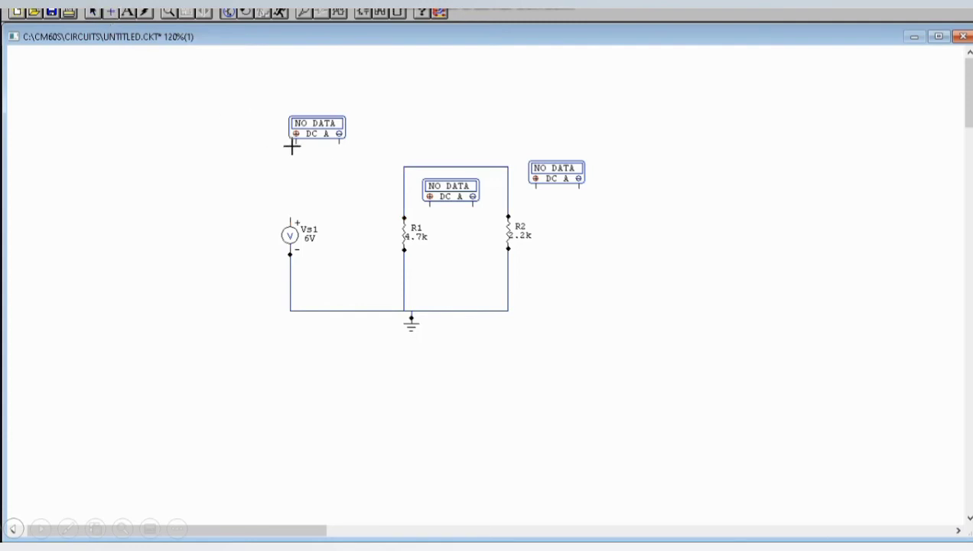
{"action": "left_click_drag", "start_coordinate": [296, 140], "coordinate": [403, 167]}
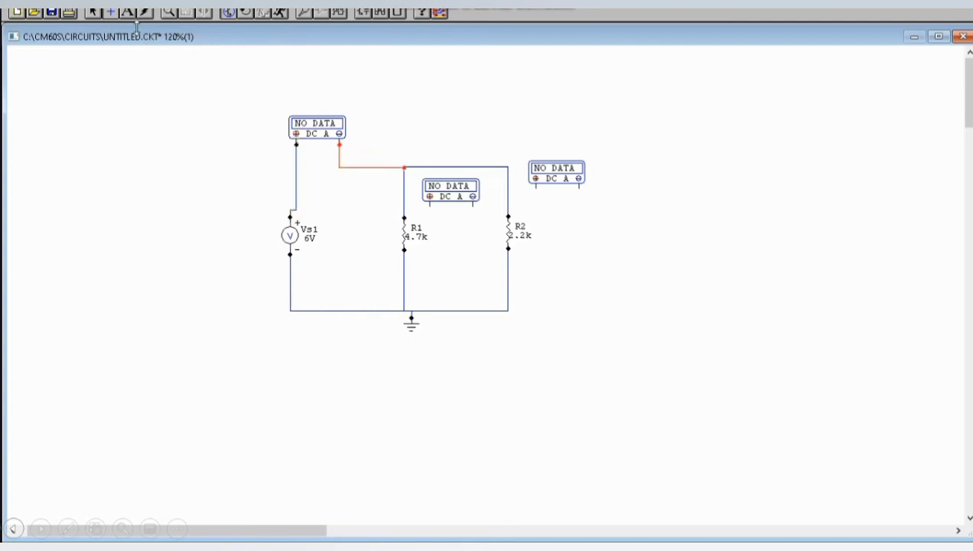
Delete the wire joining R1 and R2 and connect the second current multimeter between the first meter's output wire and R1
{"action": "left_click", "coordinate": [93, 12]}
{"action": "left_click", "coordinate": [405, 197]}
{"action": "key", "text": "Delete"}
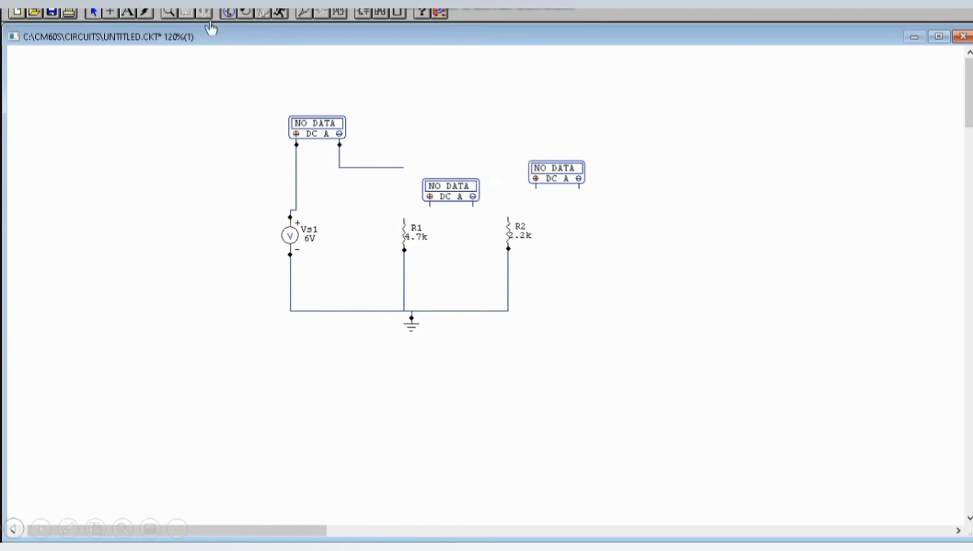
{"action": "left_click", "coordinate": [109, 12]}
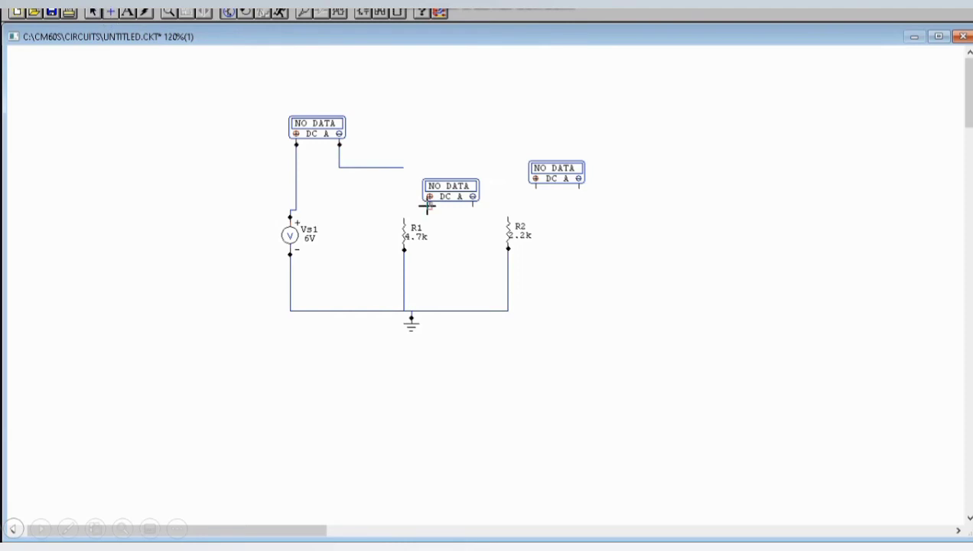
{"action": "left_click_drag", "start_coordinate": [425, 205], "coordinate": [400, 166]}
{"action": "left_click_drag", "start_coordinate": [426, 204], "coordinate": [400, 219]}
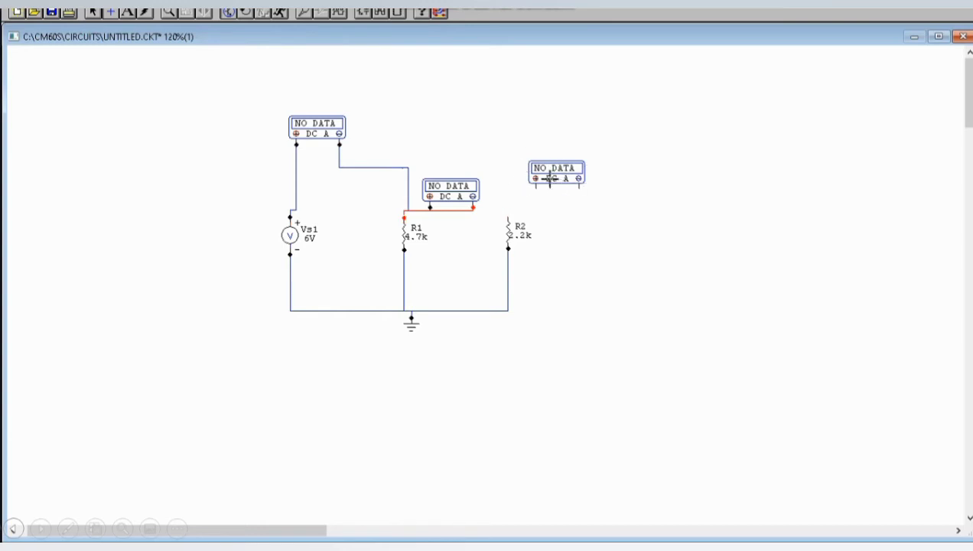
Connect the third current multimeter between the first meter's output junction and the upper terminal of R2
{"action": "left_click_drag", "start_coordinate": [535, 182], "coordinate": [411, 165]}
{"action": "left_click_drag", "start_coordinate": [535, 185], "coordinate": [406, 166]}
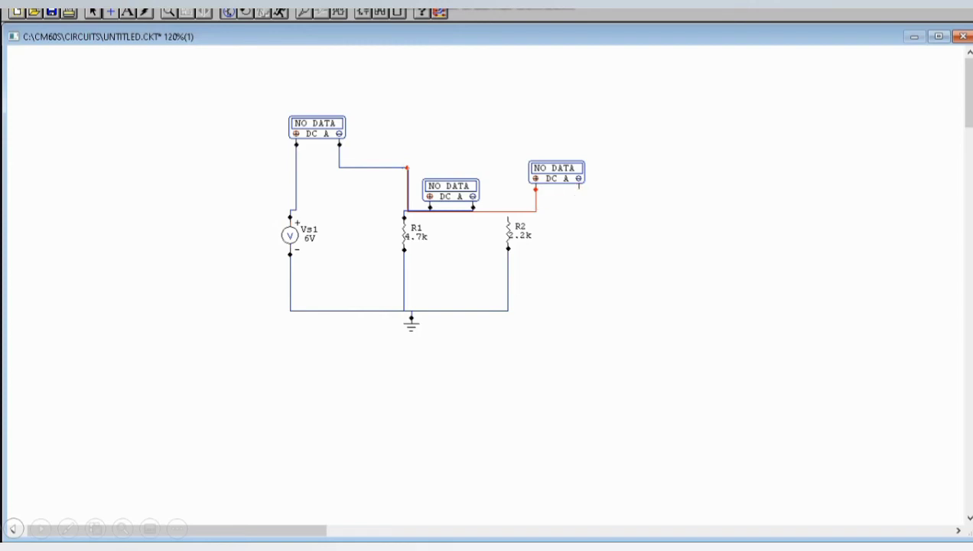
{"action": "left_click_drag", "start_coordinate": [579, 184], "coordinate": [507, 216]}
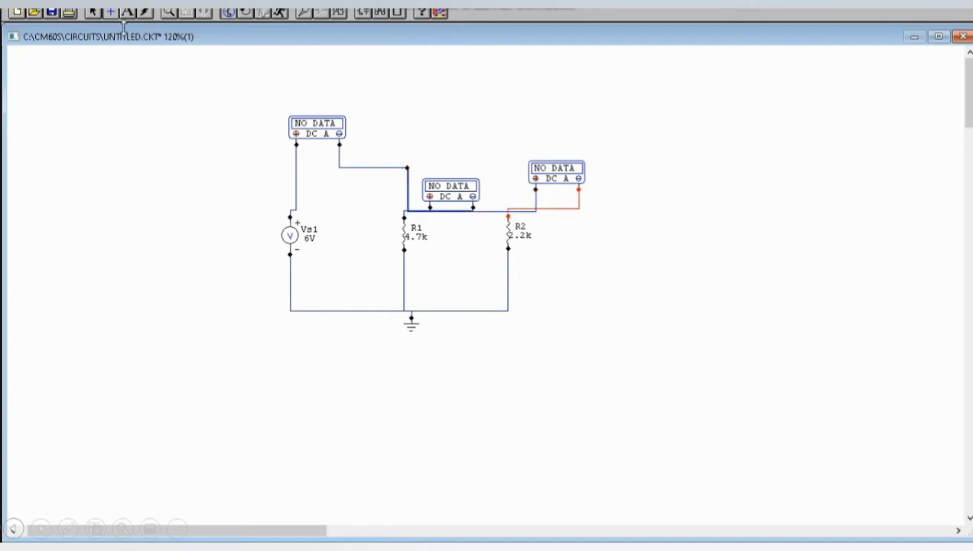
Reroute the R2 meter's supply wire along the upper line and lower the wire joining the R1 meter to R1
{"action": "left_click", "coordinate": [92, 13]}
{"action": "left_click_drag", "start_coordinate": [420, 212], "coordinate": [420, 166]}
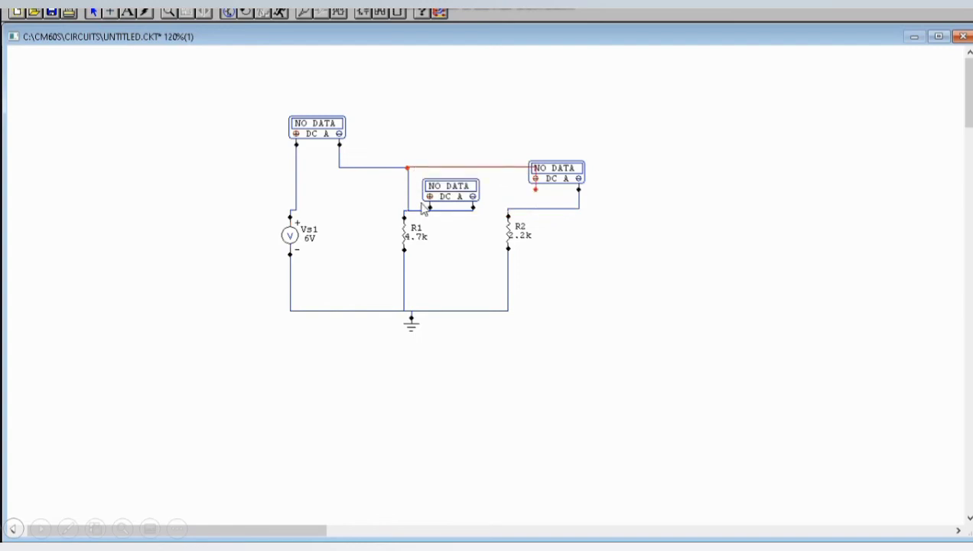
{"action": "mouse_move", "coordinate": [420, 211]}
{"action": "left_mouse_down"}
{"action": "mouse_move", "coordinate": [420, 175]}
{"action": "mouse_move", "coordinate": [413, 217]}
{"action": "left_mouse_up"}
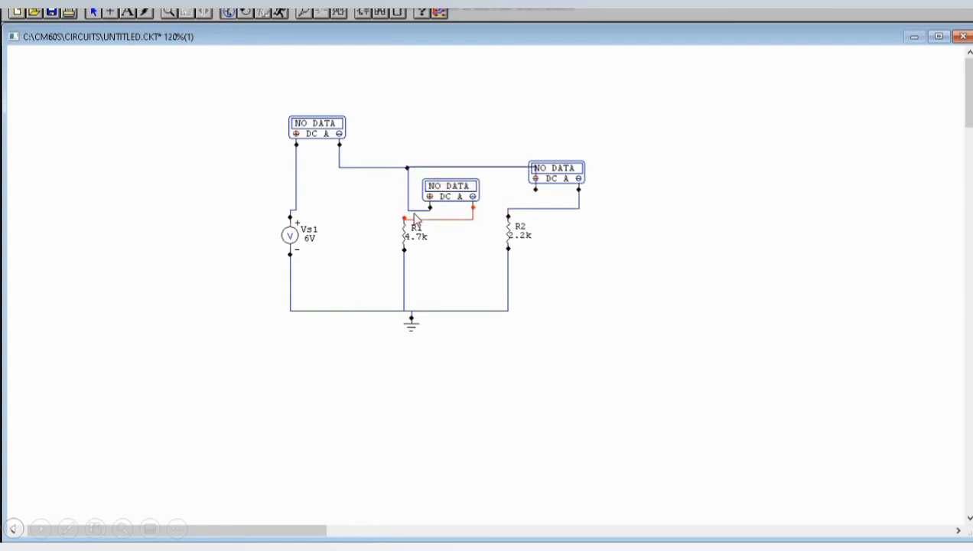
Move the R1 current multimeter above the supply wire, clear of the R2 meter's rerouted wire, and run the simulation
{"action": "left_click", "coordinate": [453, 191]}
{"action": "key", "text": "Delete"}
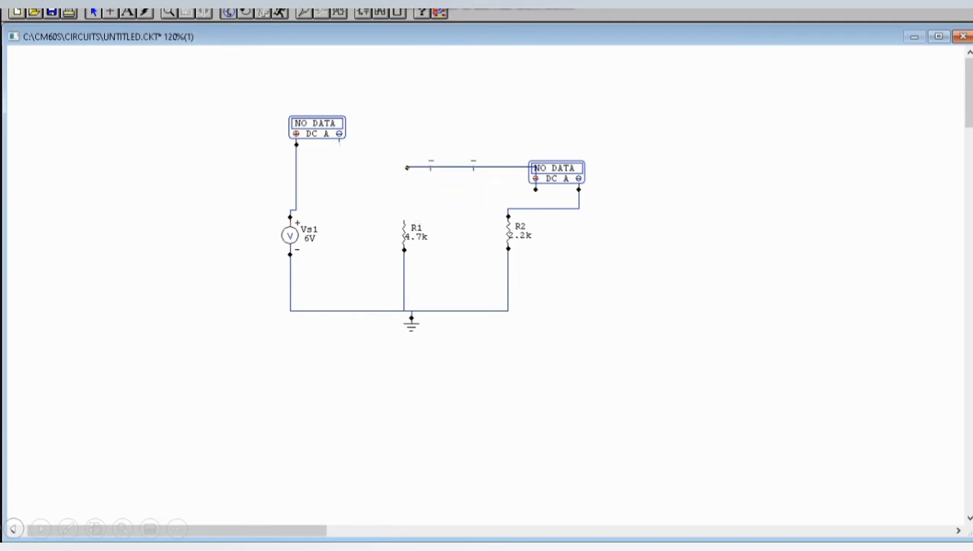
{"action": "key", "text": "ctrl+z"}
{"action": "left_click", "coordinate": [511, 179]}
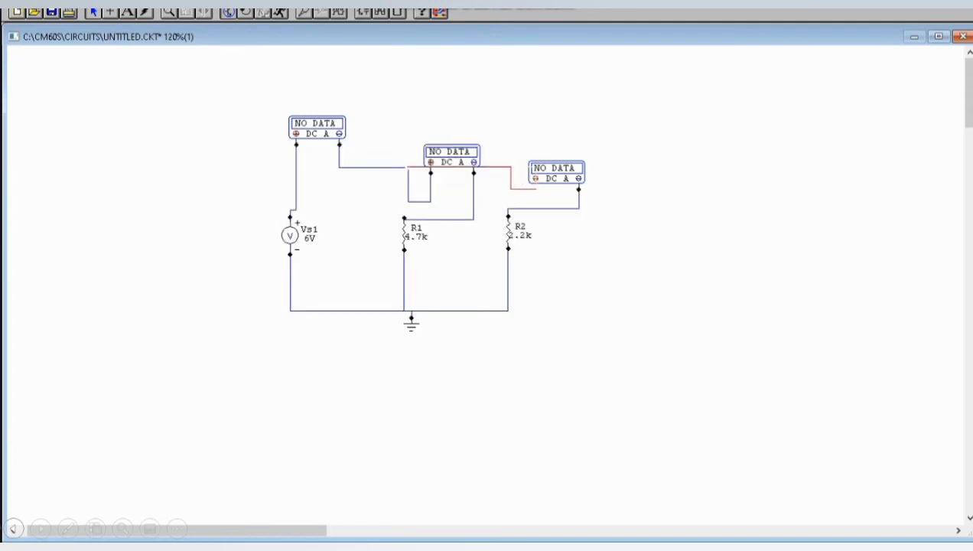
{"action": "left_click_drag", "start_coordinate": [465, 154], "coordinate": [460, 139]}
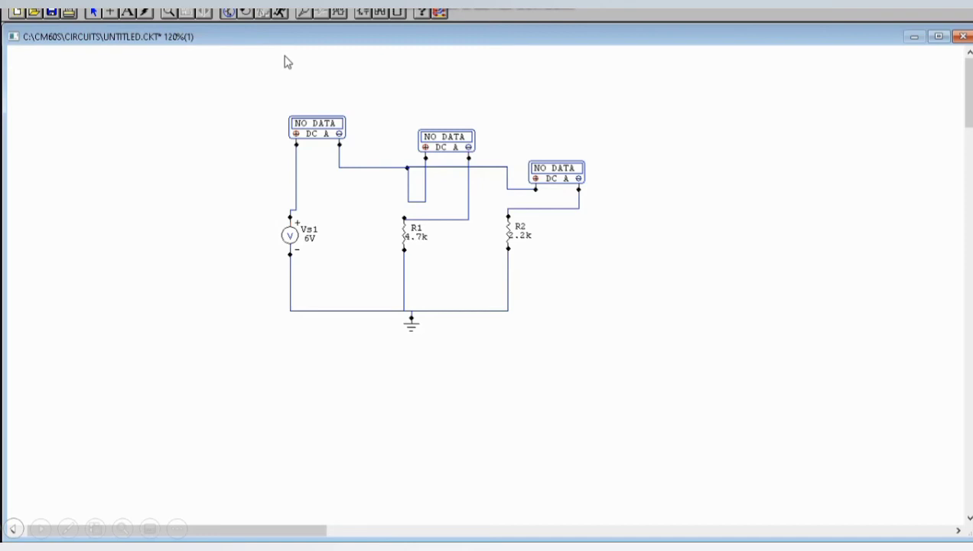
{"action": "left_click", "coordinate": [279, 13]}
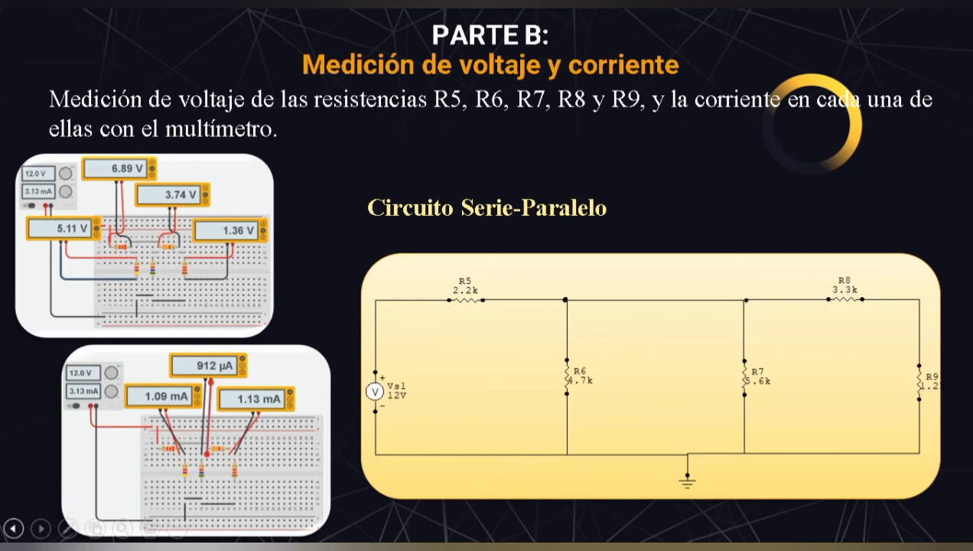
{"action": "left_click", "coordinate": [14, 528]}
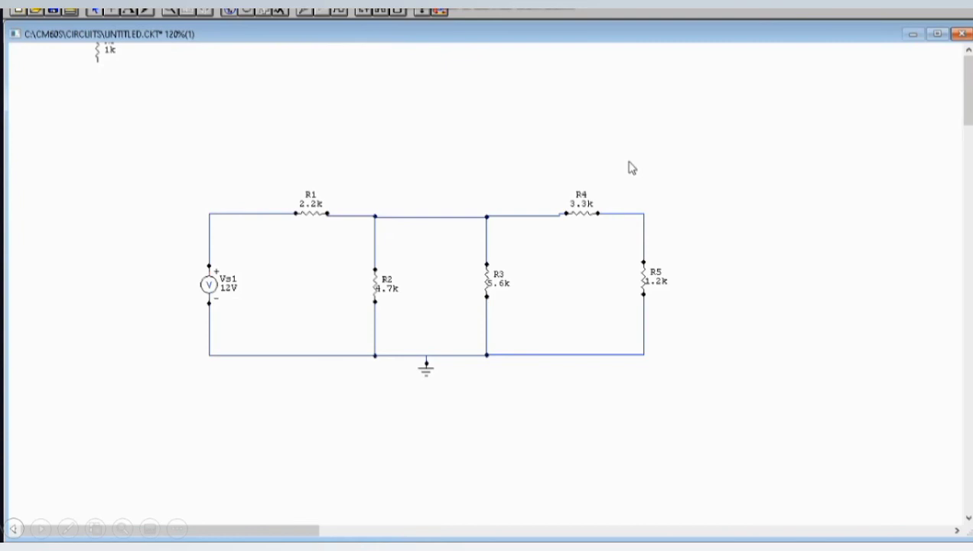
Place a DC current multimeter above the wire between Vs1 and R1, and a DC voltage multimeter above R1
{"action": "key", "text": "h"}
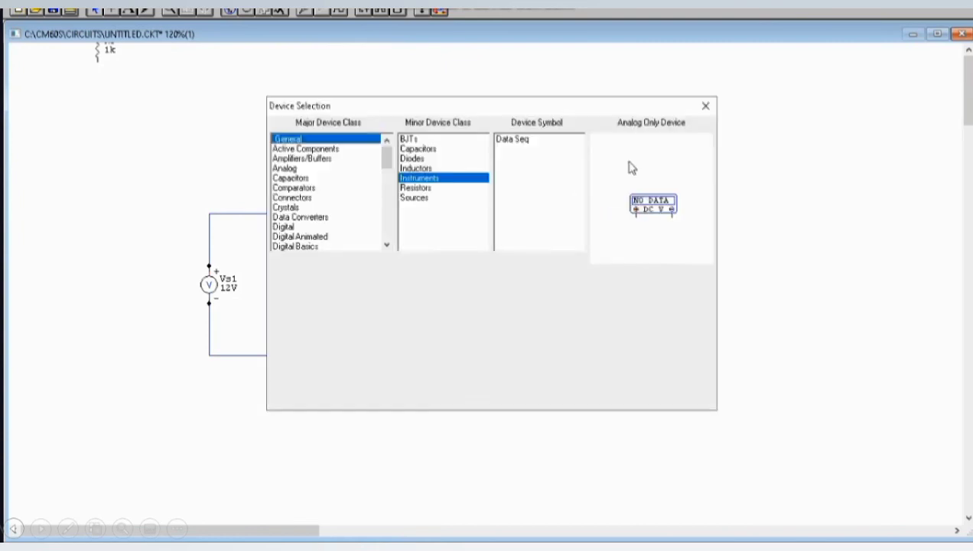
{"action": "left_click", "coordinate": [624, 396]}
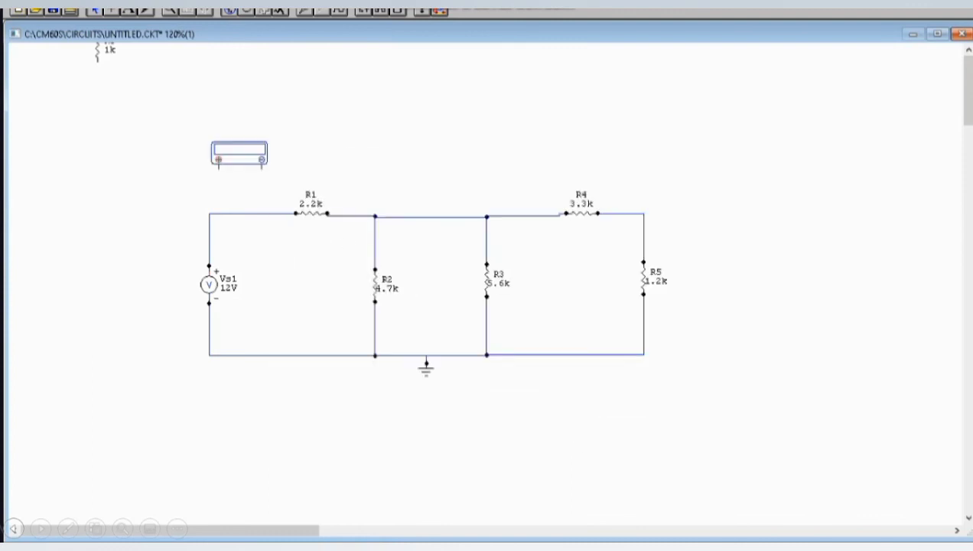
{"action": "left_click", "coordinate": [219, 167]}
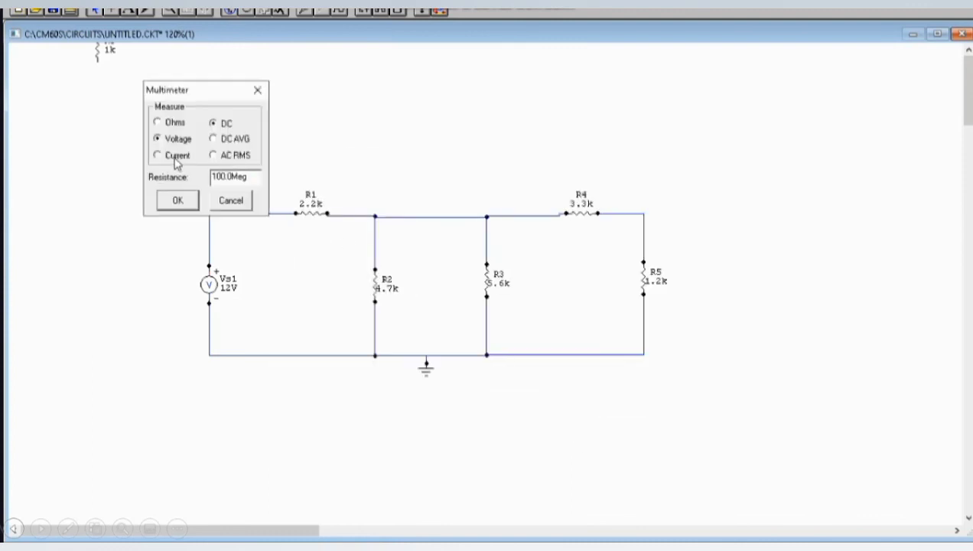
{"action": "left_click", "coordinate": [178, 156]}
{"action": "left_click", "coordinate": [177, 200]}
{"action": "left_click", "coordinate": [303, 161]}
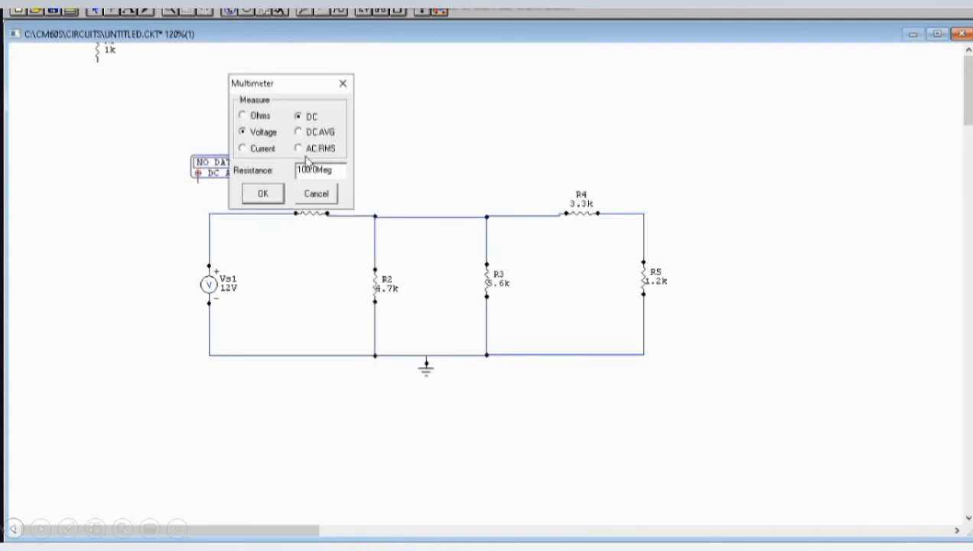
{"action": "left_click", "coordinate": [261, 195]}
Place a DC current multimeter and a DC voltage multimeter between R2 and R3 for measuring R2
{"action": "left_click", "coordinate": [411, 229]}
{"action": "left_click", "coordinate": [357, 217]}
{"action": "left_click", "coordinate": [369, 263]}
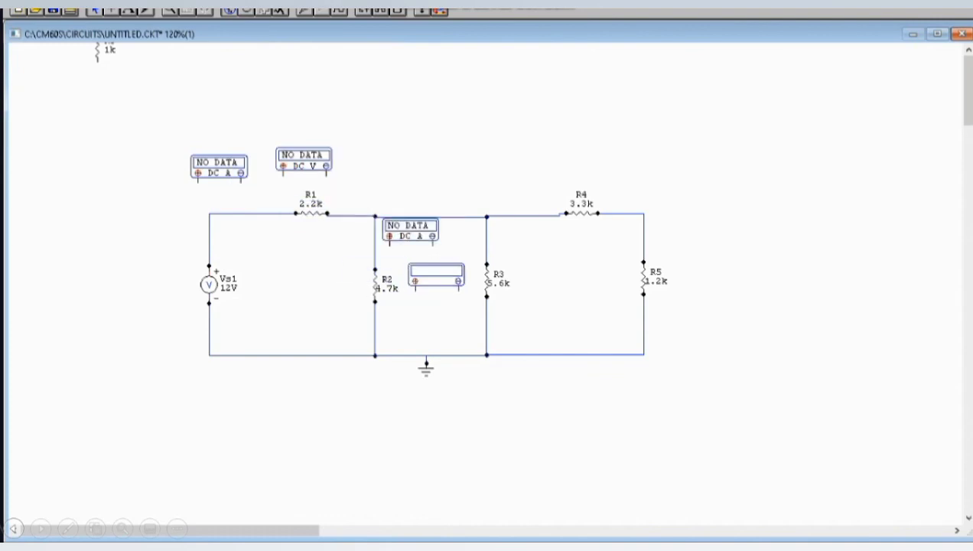
{"action": "left_click", "coordinate": [435, 275]}
{"action": "left_click", "coordinate": [393, 309]}
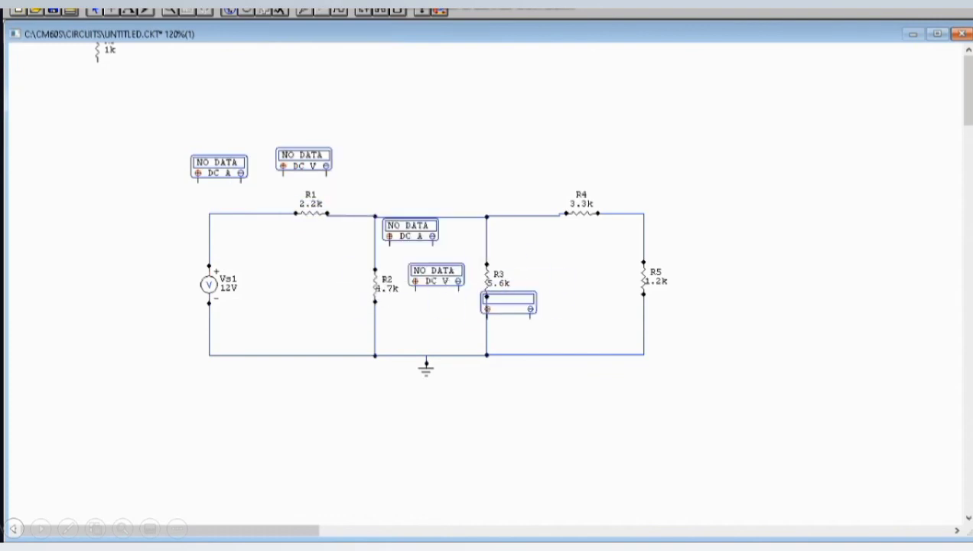
Place a DC current multimeter near the upper end of R3 and a DC voltage multimeter above R4
{"action": "left_click", "coordinate": [520, 222]}
{"action": "left_click", "coordinate": [475, 210]}
{"action": "left_click", "coordinate": [479, 256]}
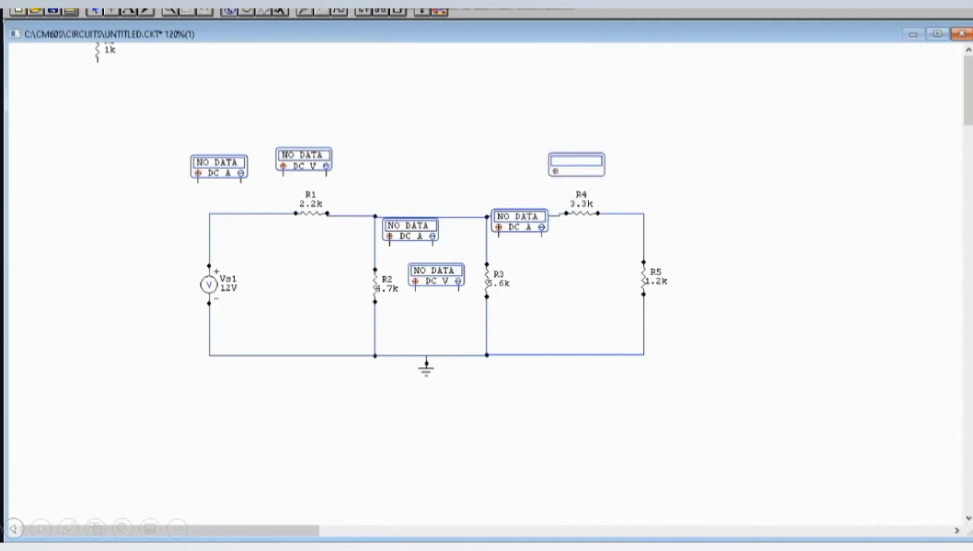
{"action": "left_click", "coordinate": [571, 164]}
{"action": "left_click", "coordinate": [536, 196]}
Place a DC current multimeter above the wire between R4 and R5, and a DC voltage multimeter beside R5
{"action": "left_click", "coordinate": [631, 179]}
{"action": "left_click", "coordinate": [616, 171]}
{"action": "left_click", "coordinate": [609, 214]}
{"action": "left_click", "coordinate": [678, 257]}
{"action": "left_click", "coordinate": [655, 292]}
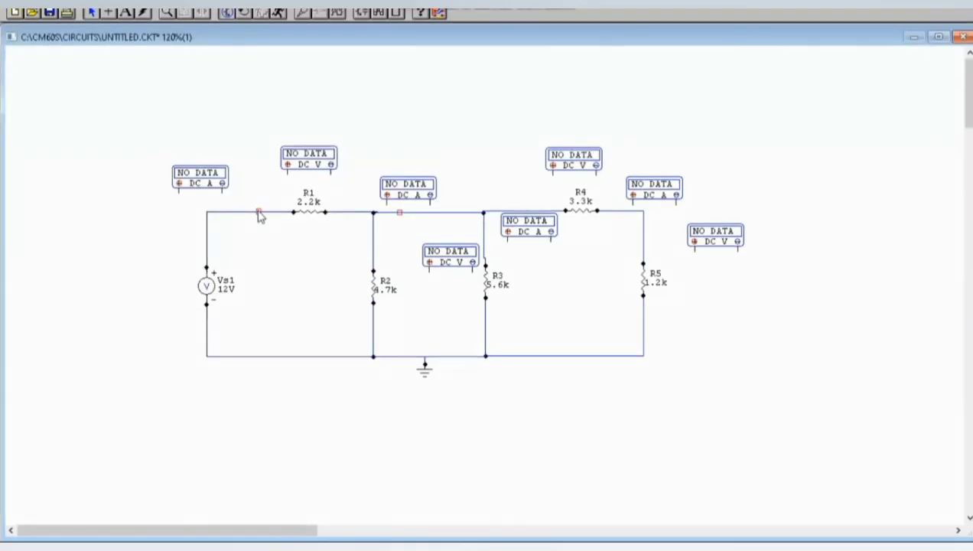
Replace the wire between Vs1 and R1 with the DC current multimeter, connected in series
{"action": "left_click", "coordinate": [258, 212]}
{"action": "key", "text": "Delete"}
{"action": "left_click_drag", "start_coordinate": [179, 193], "coordinate": [206, 267]}
{"action": "left_click_drag", "start_coordinate": [222, 193], "coordinate": [294, 212]}
Replace the wire above R2 with its DC current multimeter, connected in series from the R1 output
{"action": "left_click", "coordinate": [373, 227]}
{"action": "key", "text": "Delete"}
{"action": "mouse_move", "coordinate": [387, 205]}
{"action": "left_mouse_down"}
{"action": "mouse_move", "coordinate": [483, 212]}
{"action": "mouse_move", "coordinate": [373, 271]}
{"action": "left_mouse_up"}
{"action": "left_click_drag", "start_coordinate": [325, 212], "coordinate": [387, 213]}
Connect the DC voltage multimeters in parallel across R1 and R2
{"action": "left_click_drag", "start_coordinate": [288, 174], "coordinate": [287, 212]}
{"action": "left_click_drag", "start_coordinate": [330, 174], "coordinate": [331, 212]}
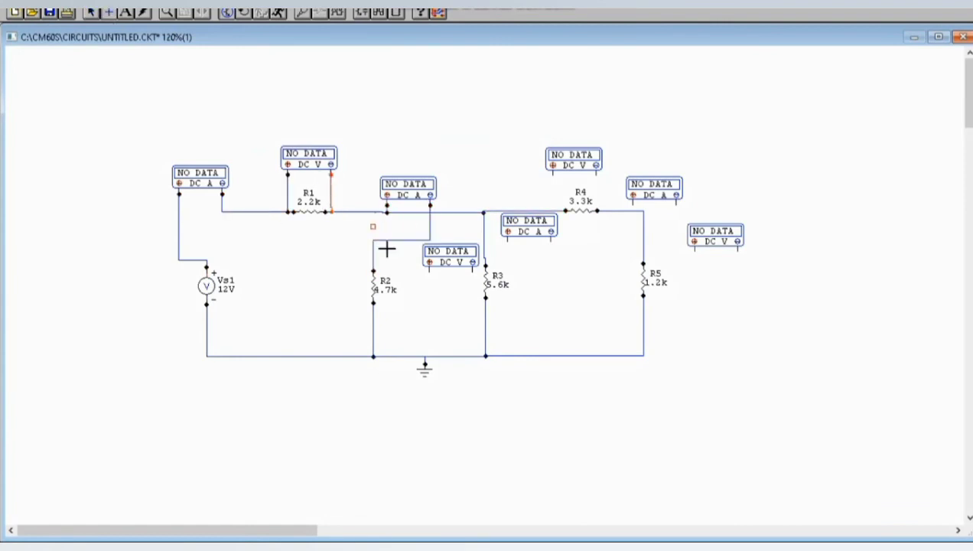
{"action": "left_click_drag", "start_coordinate": [429, 273], "coordinate": [373, 249]}
{"action": "left_click_drag", "start_coordinate": [472, 273], "coordinate": [373, 308]}
Replace the wire above R3 with its DC current multimeter, connected in series
{"action": "left_click", "coordinate": [484, 242]}
{"action": "key", "text": "Delete"}
{"action": "left_click", "coordinate": [107, 12]}
Wire the remaining multimeters, with the voltage meters across R4 and R5 and the current meter in series between them
{"action": "left_click_drag", "start_coordinate": [597, 210], "coordinate": [633, 205]}
{"action": "left_click_drag", "start_coordinate": [596, 176], "coordinate": [597, 210]}
{"action": "left_click_drag", "start_coordinate": [676, 205], "coordinate": [643, 260]}
{"action": "left_click_drag", "start_coordinate": [738, 250], "coordinate": [643, 311]}
Adjust the positions of the R2 voltage meter and R3 current meter and tidy the connecting wires near R3 and R5
{"action": "left_click", "coordinate": [92, 12]}
{"action": "left_click_drag", "start_coordinate": [450, 256], "coordinate": [459, 248]}
{"action": "left_click_drag", "start_coordinate": [529, 226], "coordinate": [525, 222]}
{"action": "left_click_drag", "start_coordinate": [496, 238], "coordinate": [496, 243]}
{"action": "left_click_drag", "start_coordinate": [658, 256], "coordinate": [658, 241]}
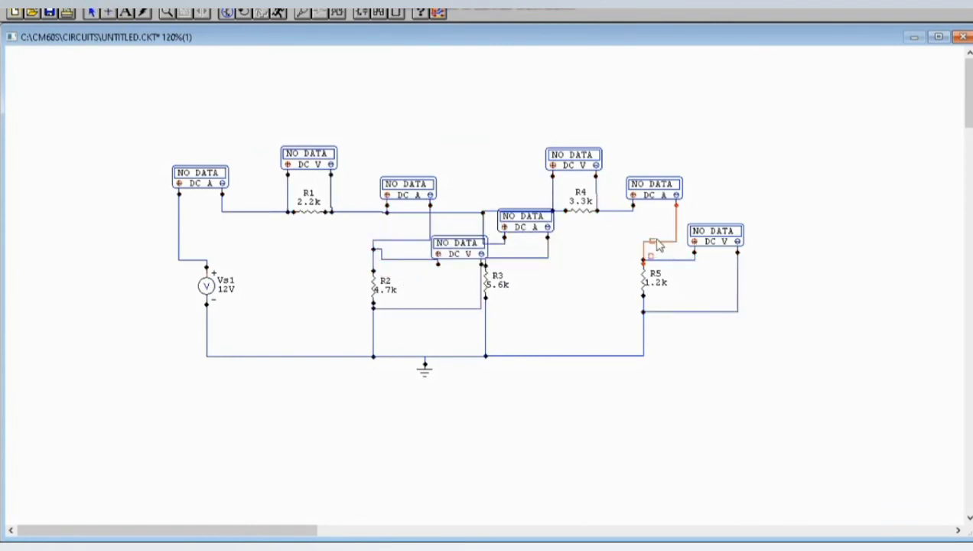
Run the simulation of the series-parallel circuit and close the multimeter results window
{"action": "left_click", "coordinate": [278, 13]}
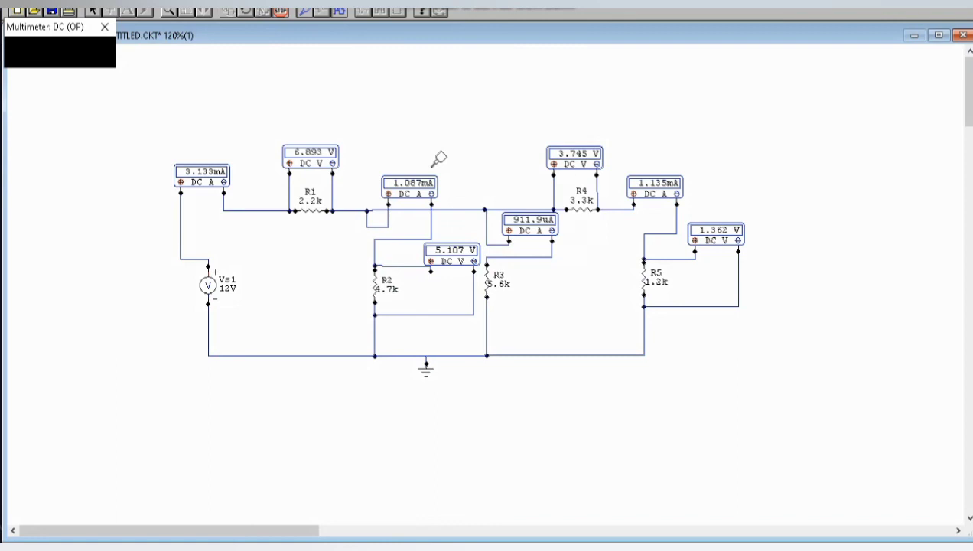
{"action": "left_click", "coordinate": [105, 31]}
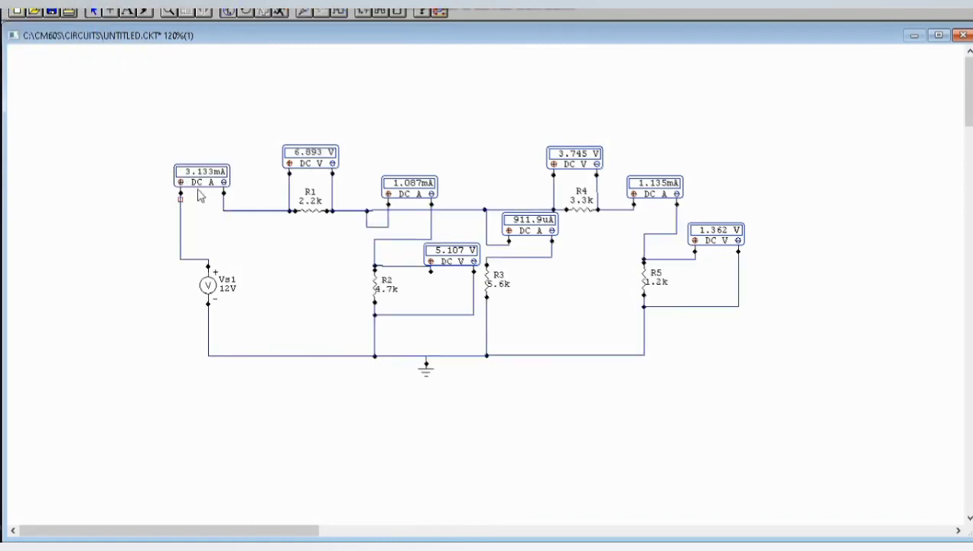